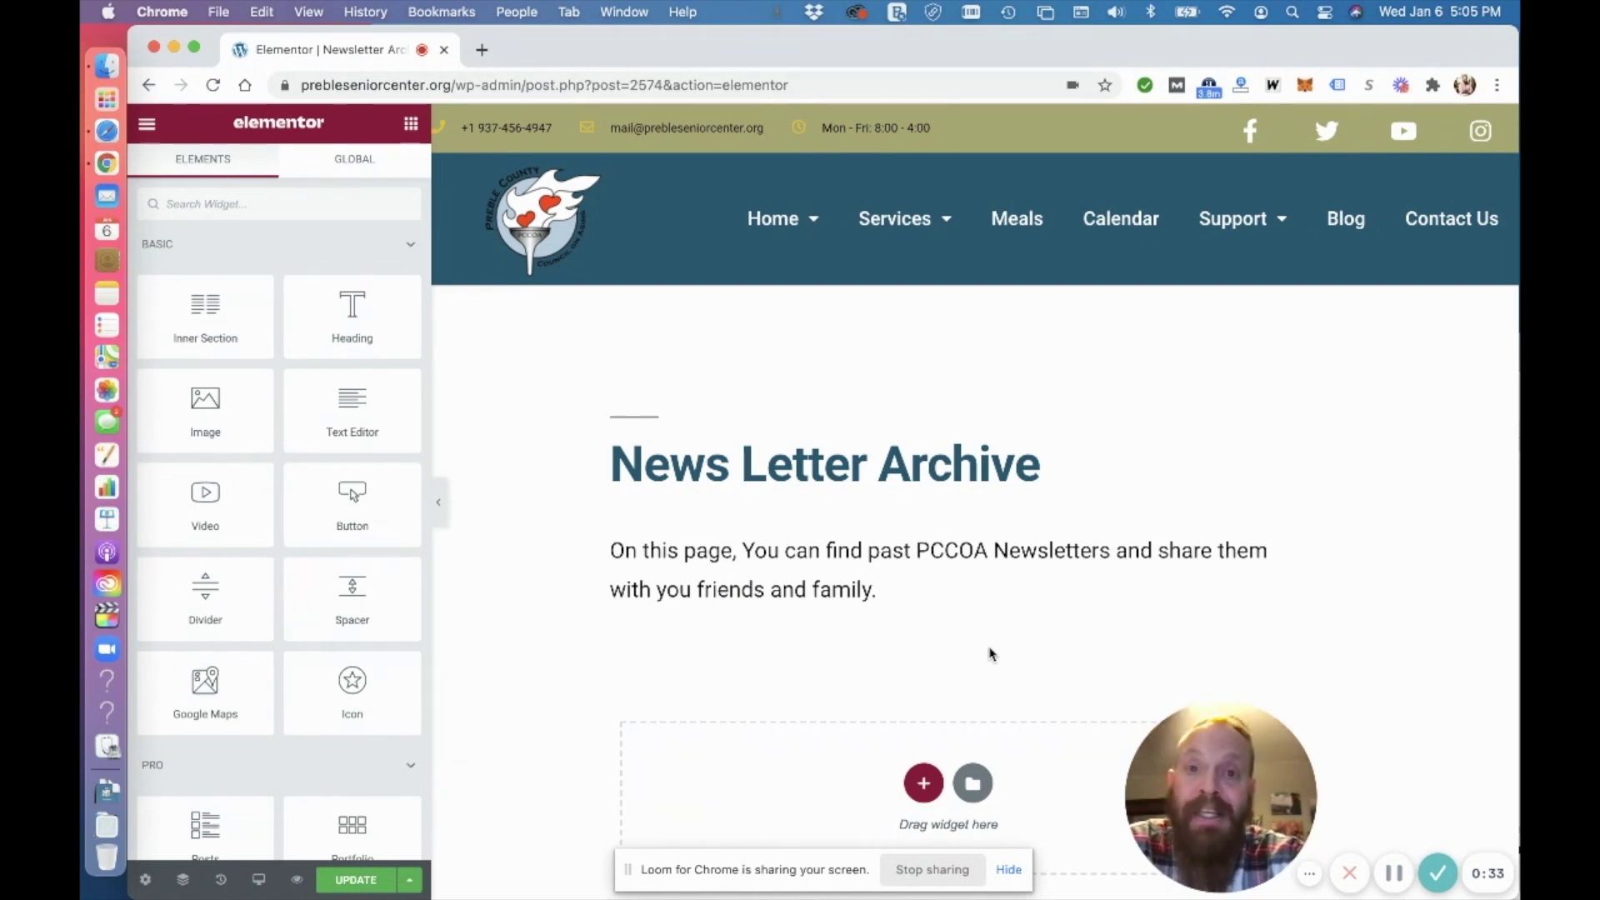
Add a one-column section below the intro containing a Text Editor widget.
{"action": "left_click", "coordinate": [923, 783]}
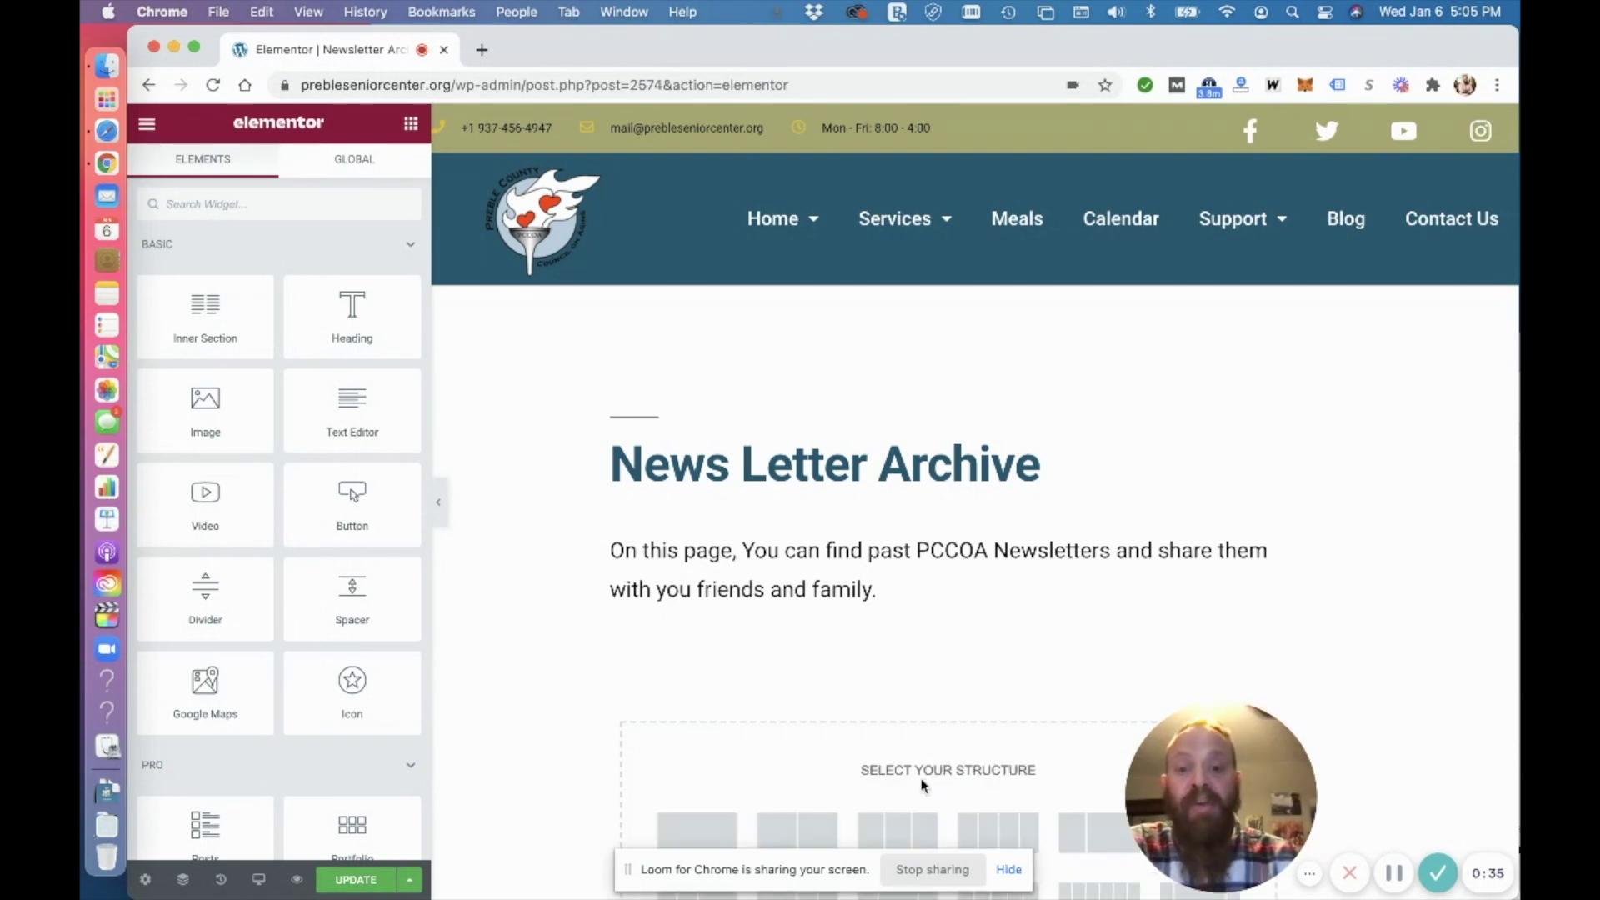
{"action": "left_click", "coordinate": [695, 833]}
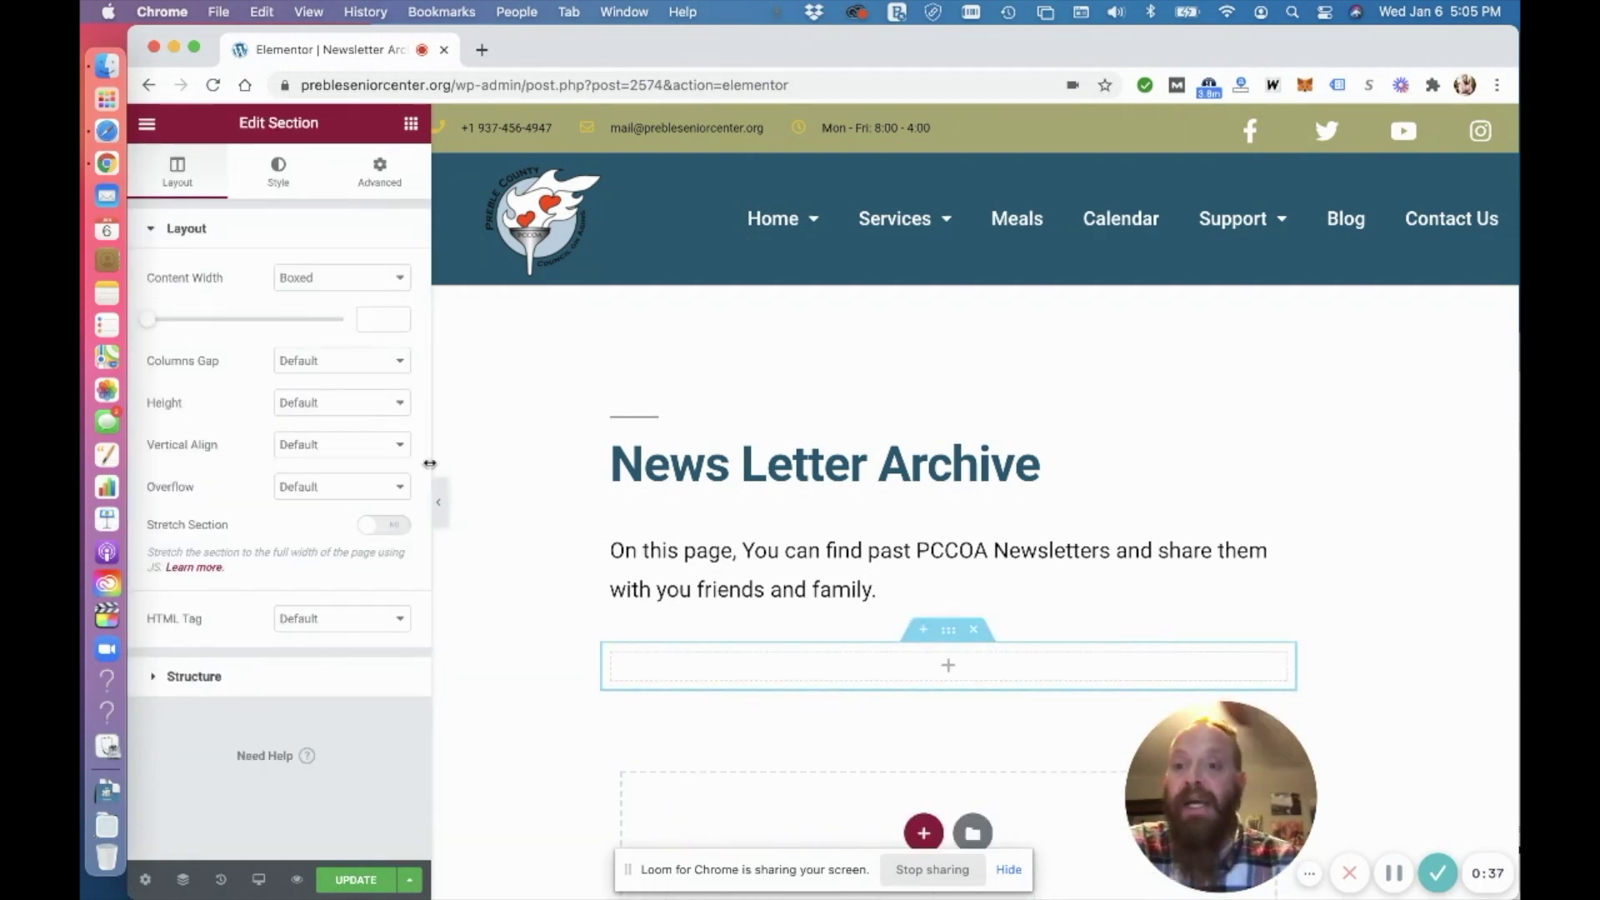
{"action": "left_click", "coordinate": [411, 124]}
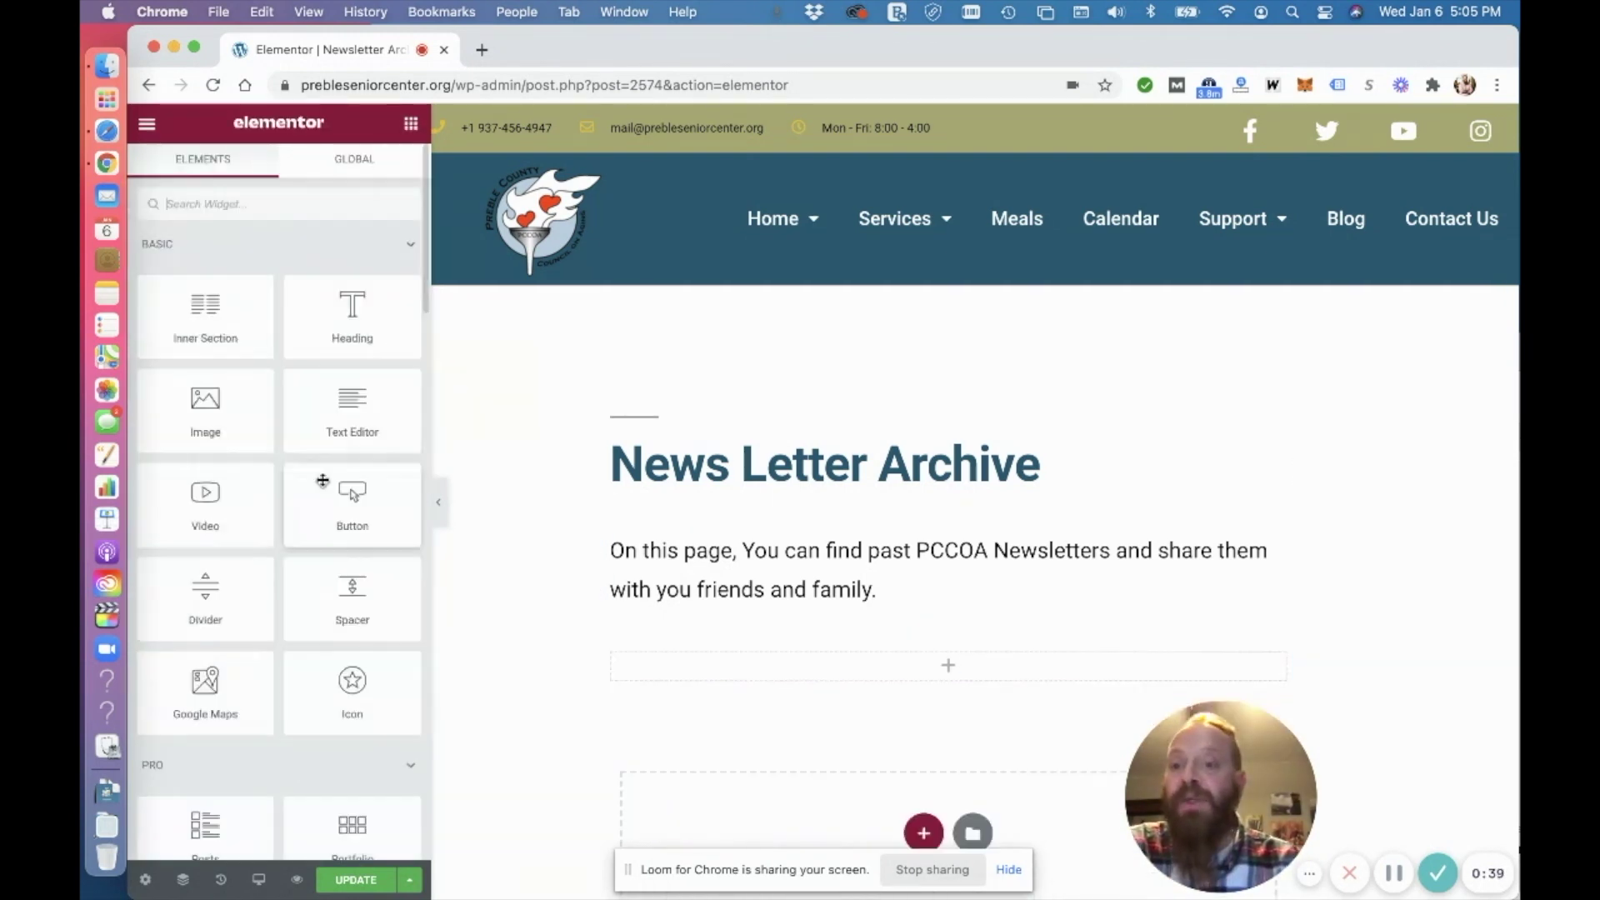
{"action": "left_click_drag", "start_coordinate": [357, 410], "coordinate": [791, 661]}
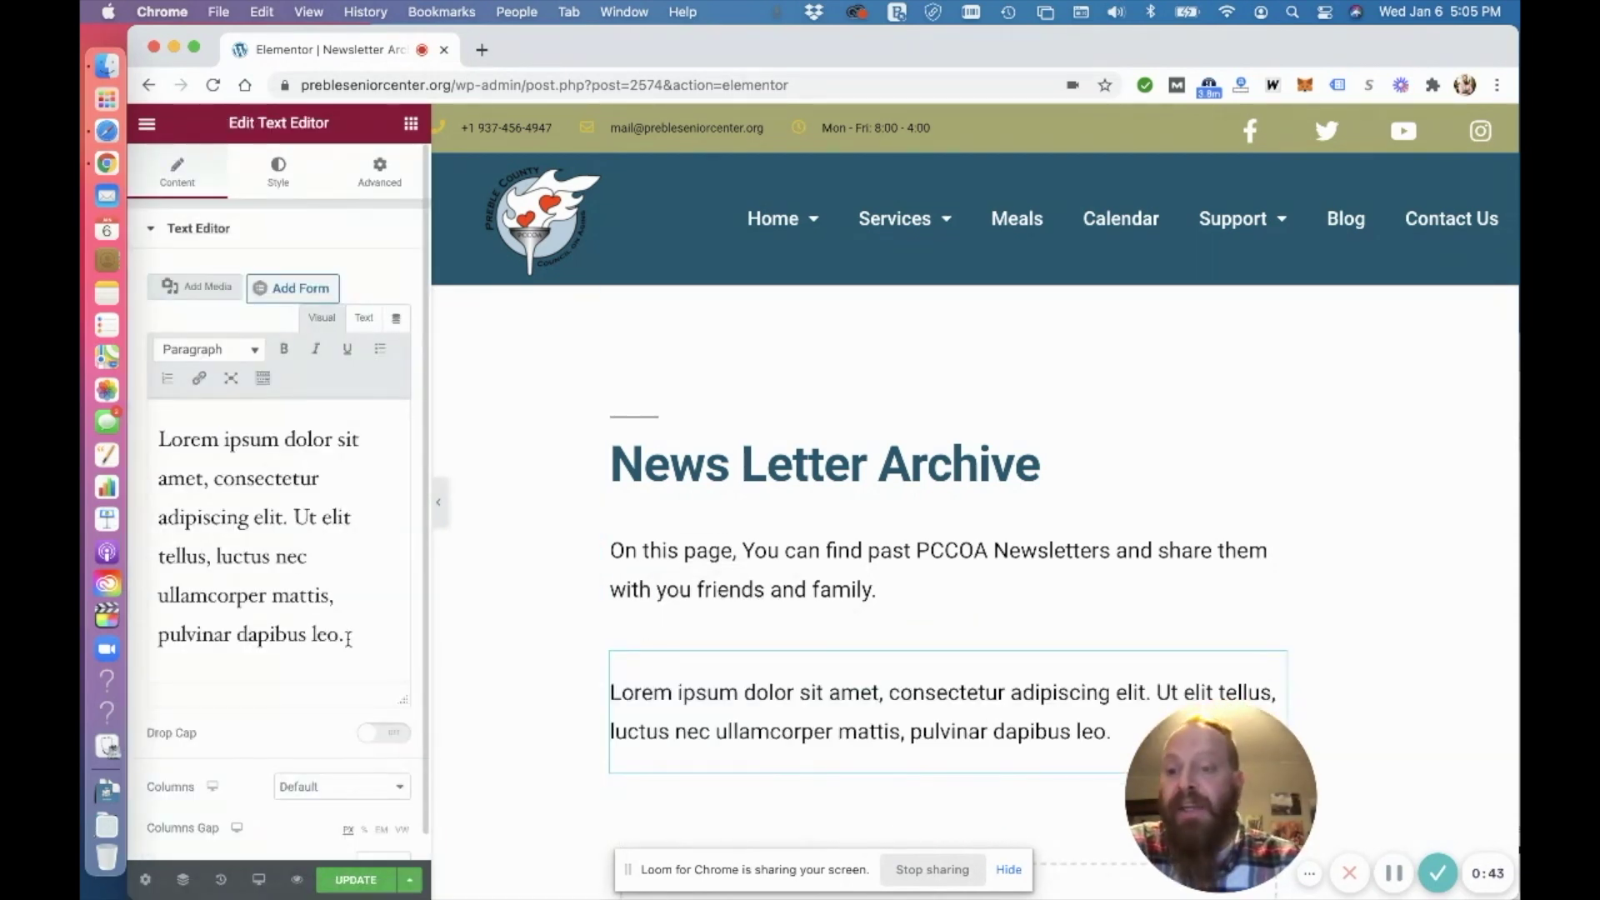
Clear the widget's lorem ipsum placeholder text and bring up Add Media.
{"action": "left_click_drag", "start_coordinate": [348, 637], "coordinate": [157, 444]}
{"action": "key", "text": "BackSpace"}
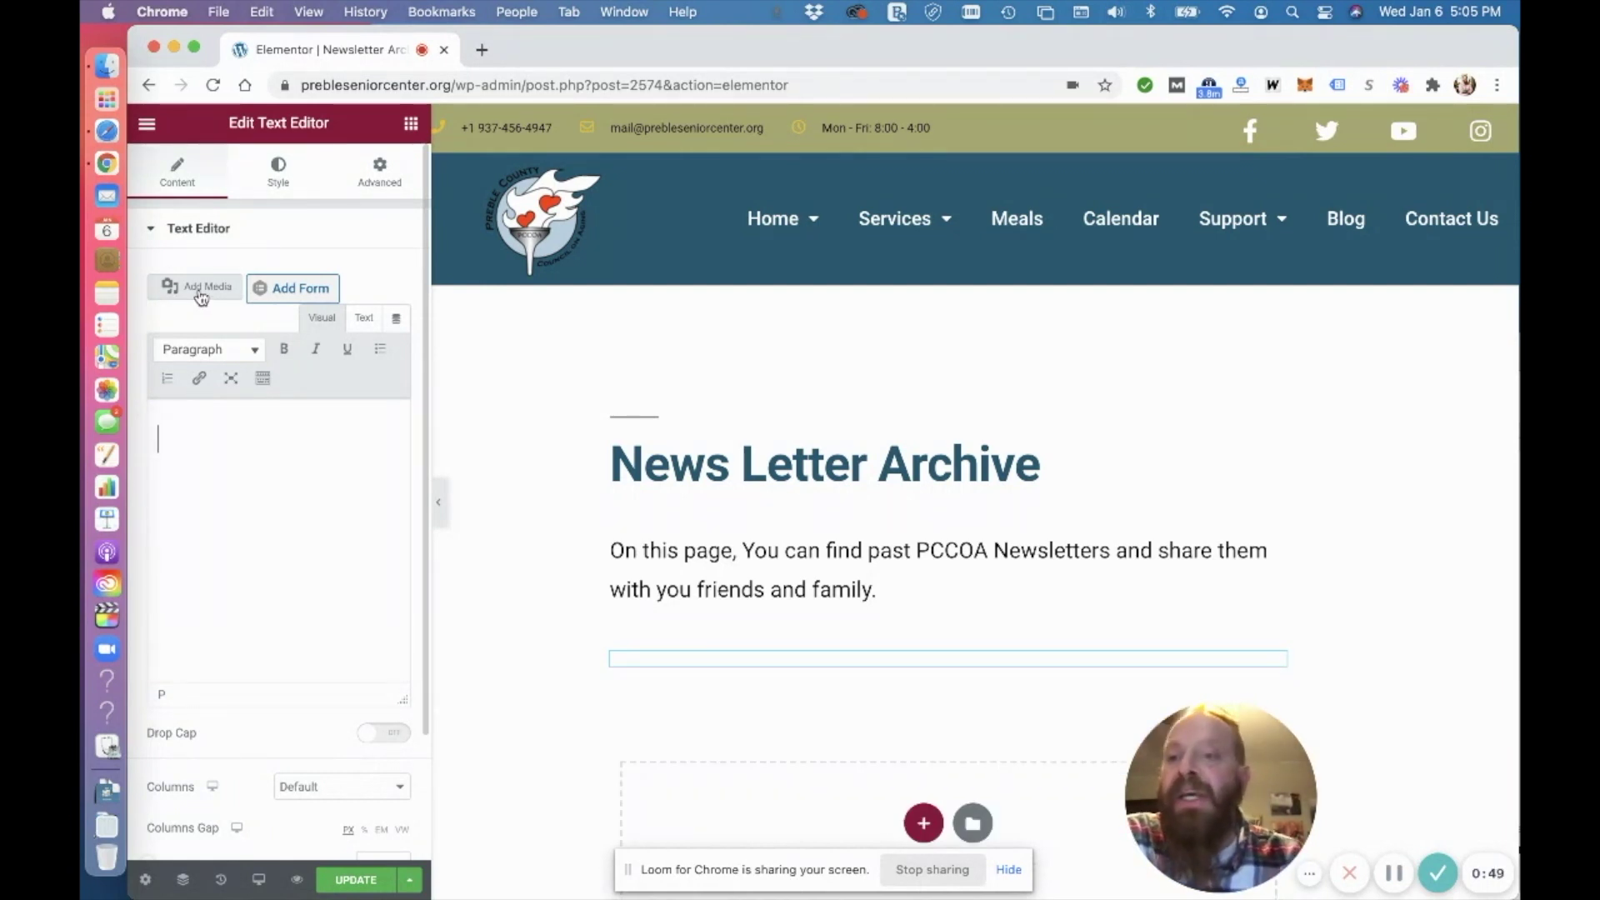
{"action": "left_click", "coordinate": [200, 292]}
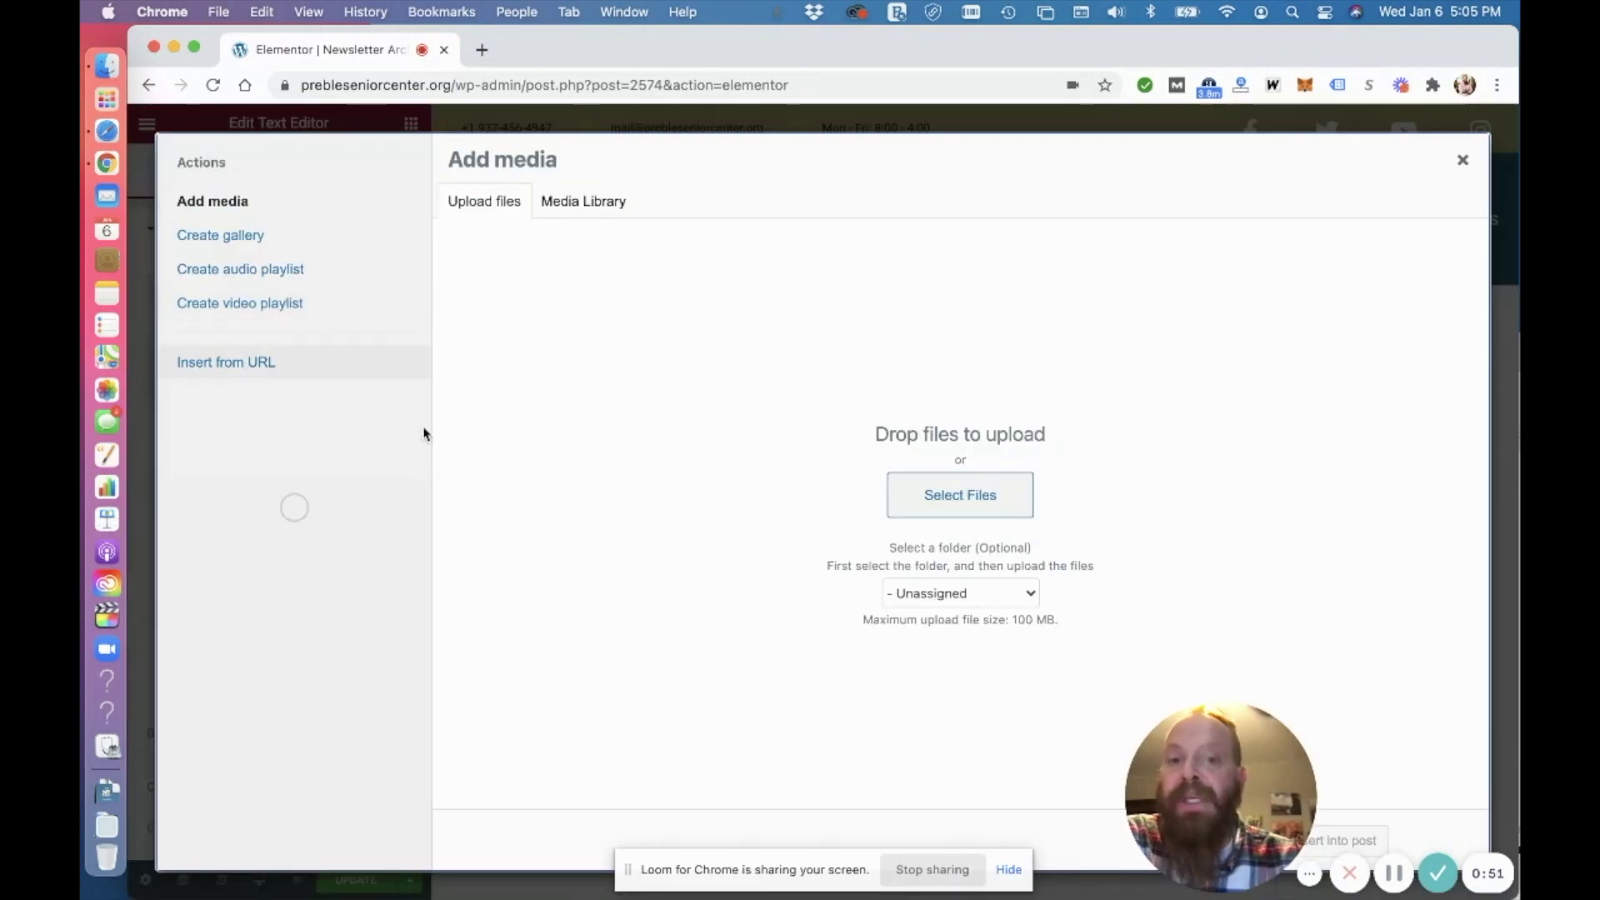
Filter the Media Library to Newsletters and insert the January-February, July-August and March-April PDFs.
{"action": "left_click", "coordinate": [586, 204]}
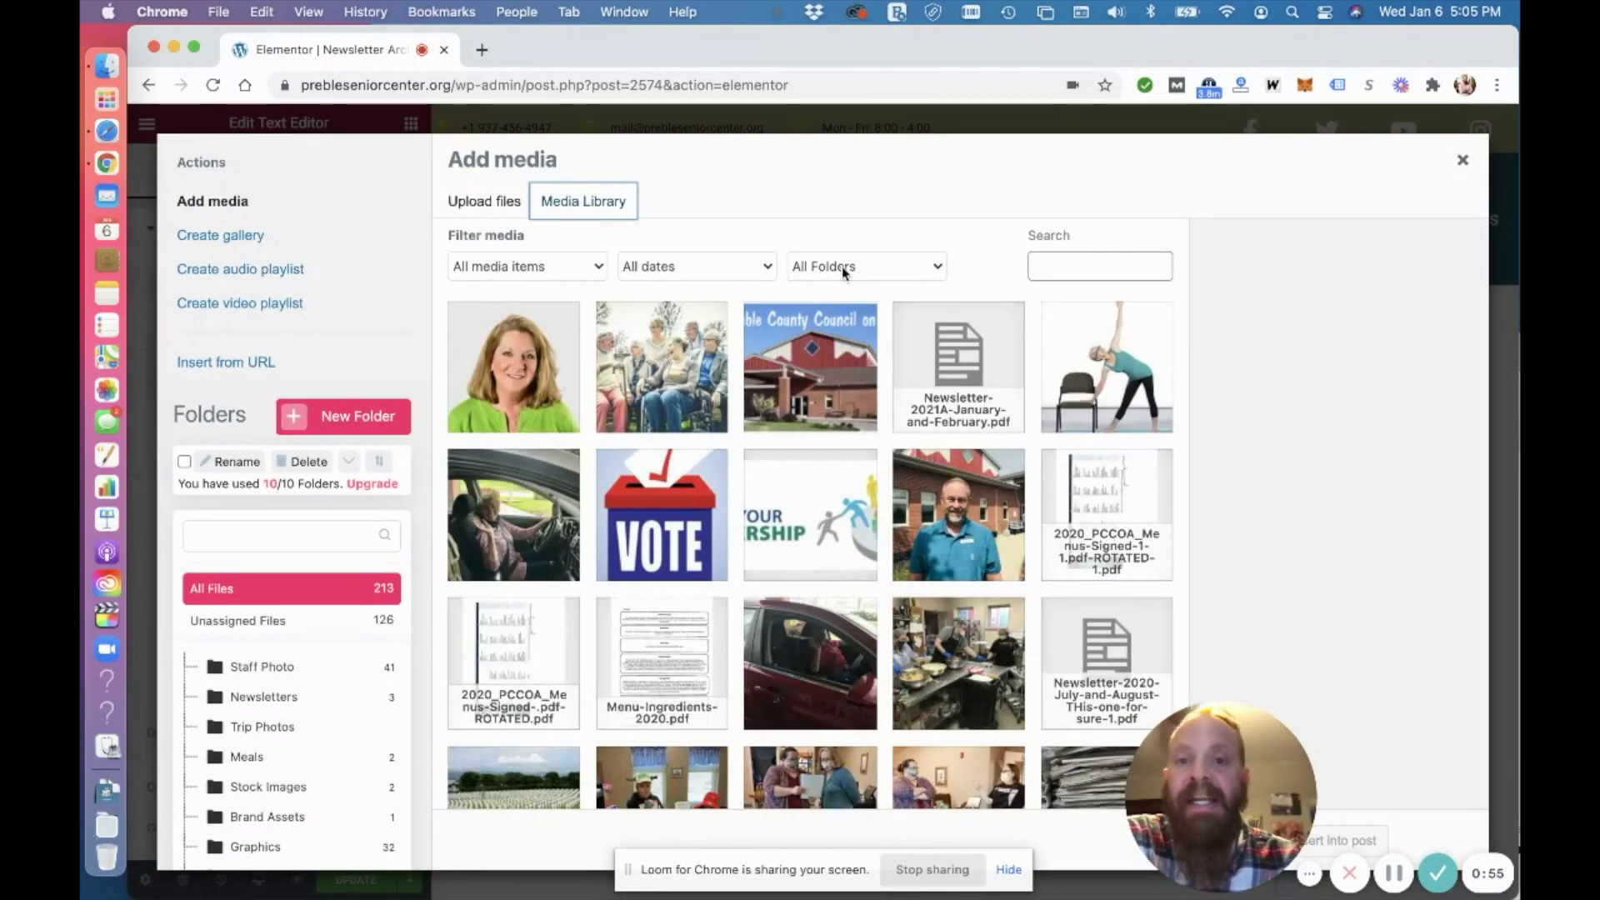
{"action": "left_click", "coordinate": [841, 266]}
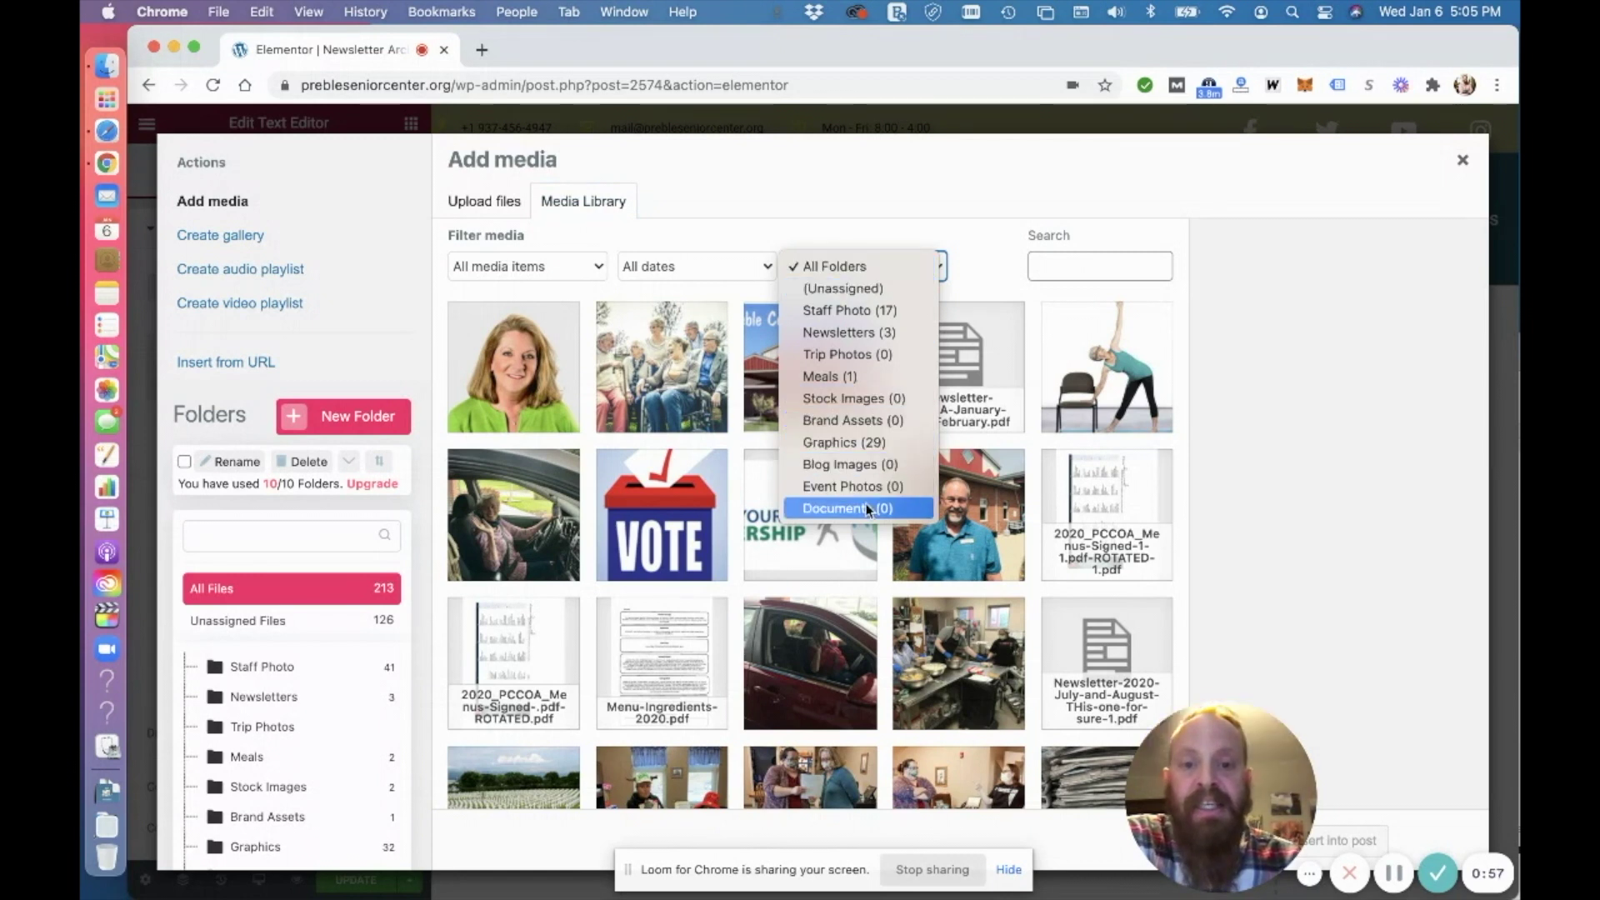
{"action": "left_click", "coordinate": [872, 333]}
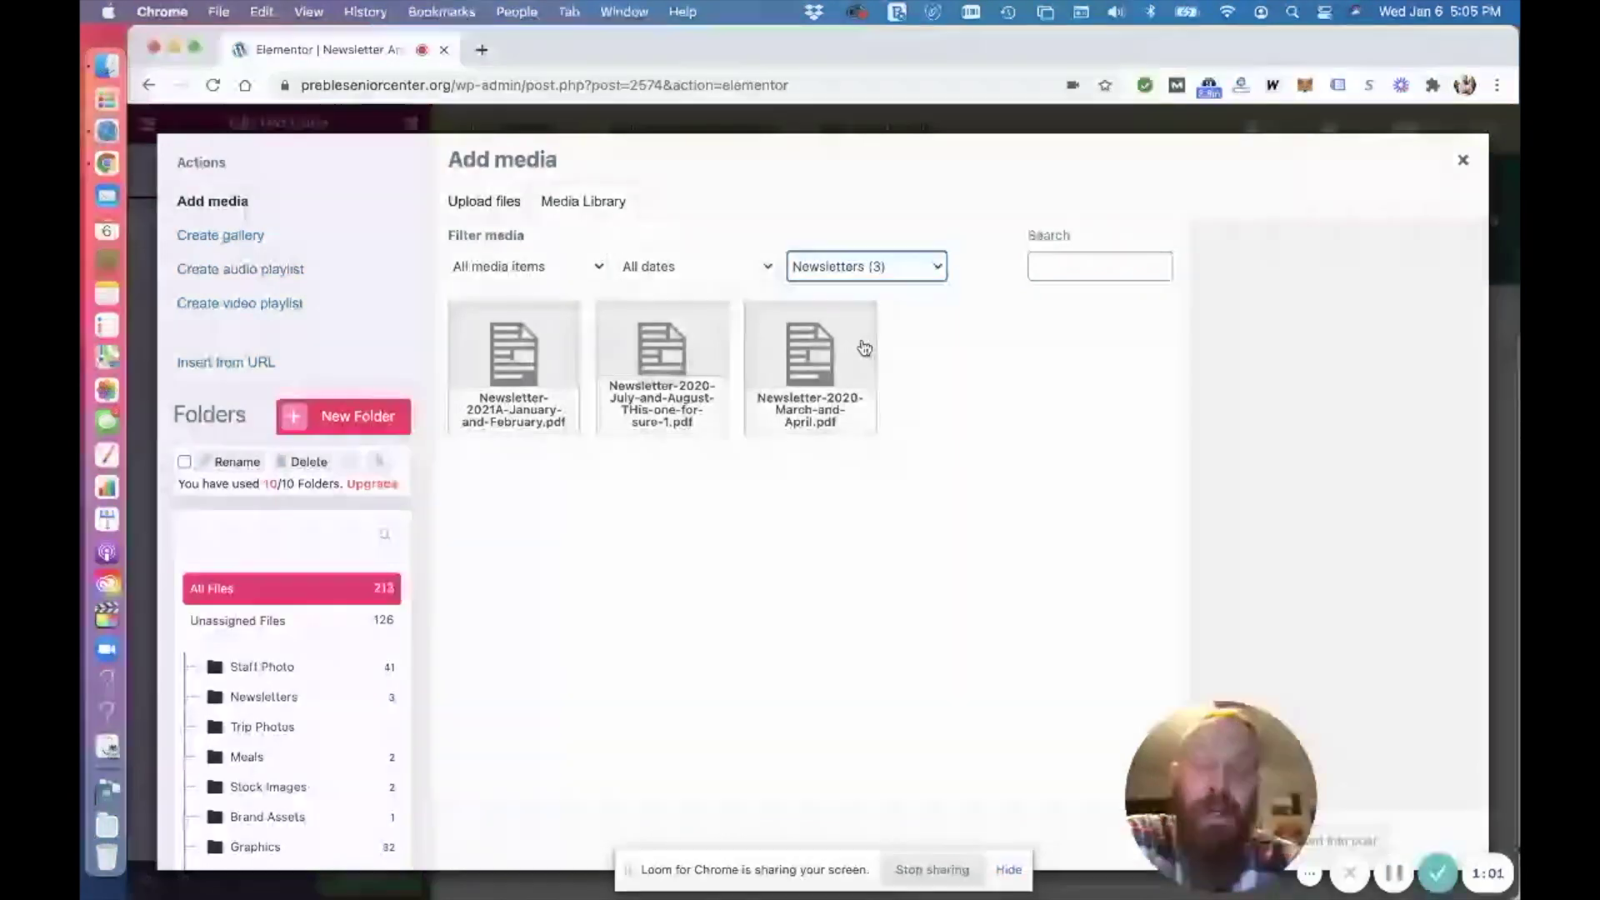
{"action": "left_click", "coordinate": [520, 370]}
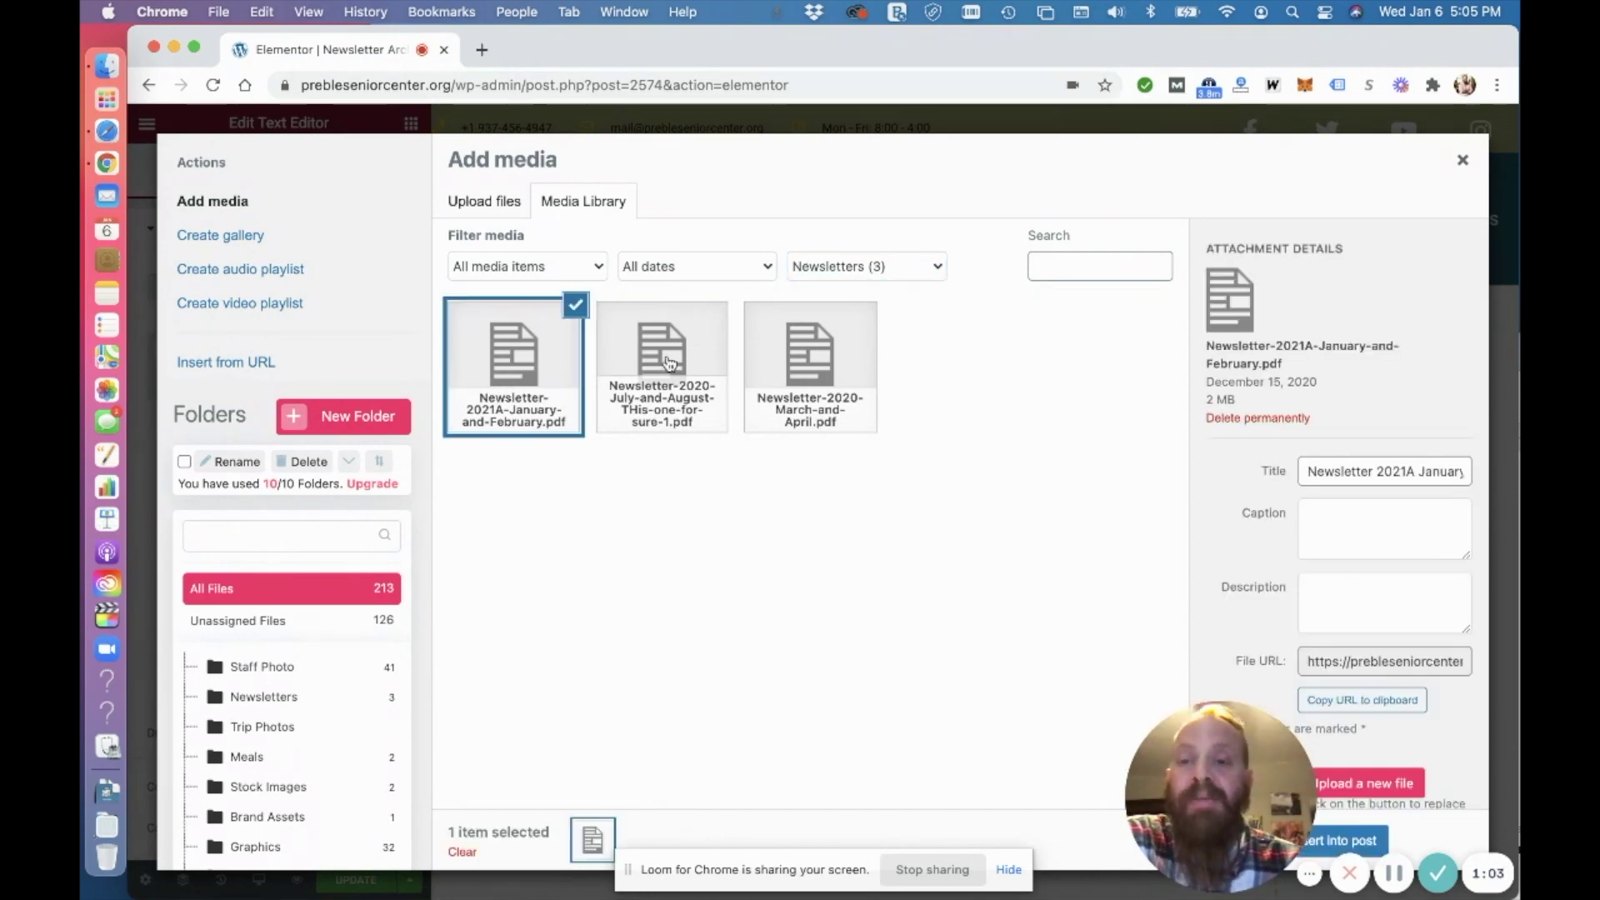
{"action": "left_click", "coordinate": [671, 363]}
{"action": "left_click", "coordinate": [787, 357]}
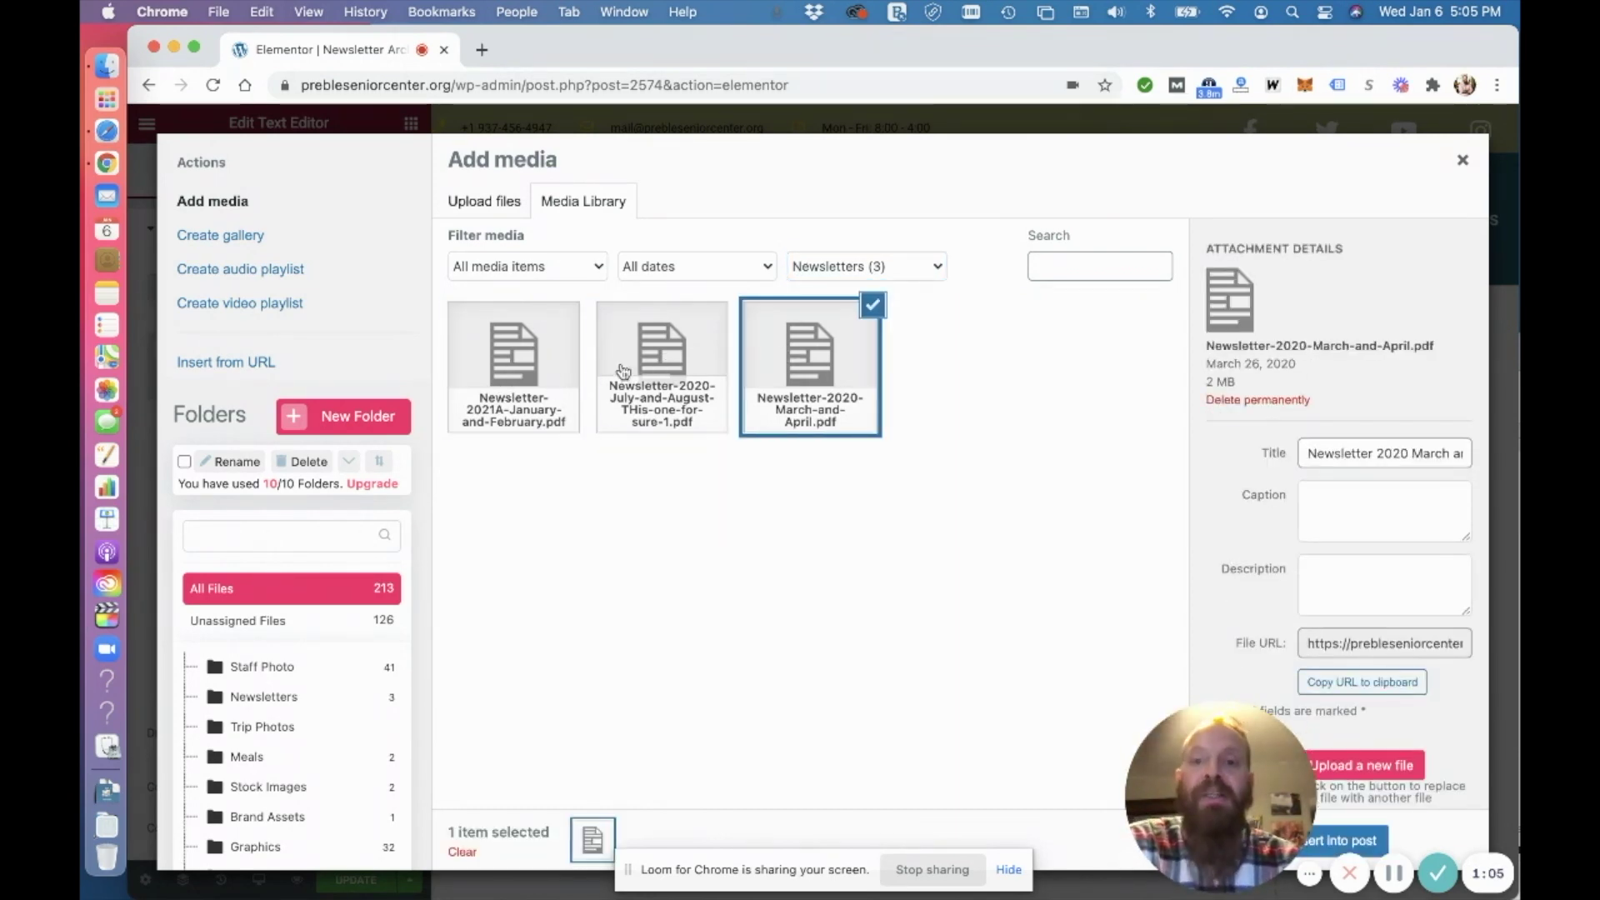
{"action": "left_click", "coordinate": [543, 370], "text": "shift"}
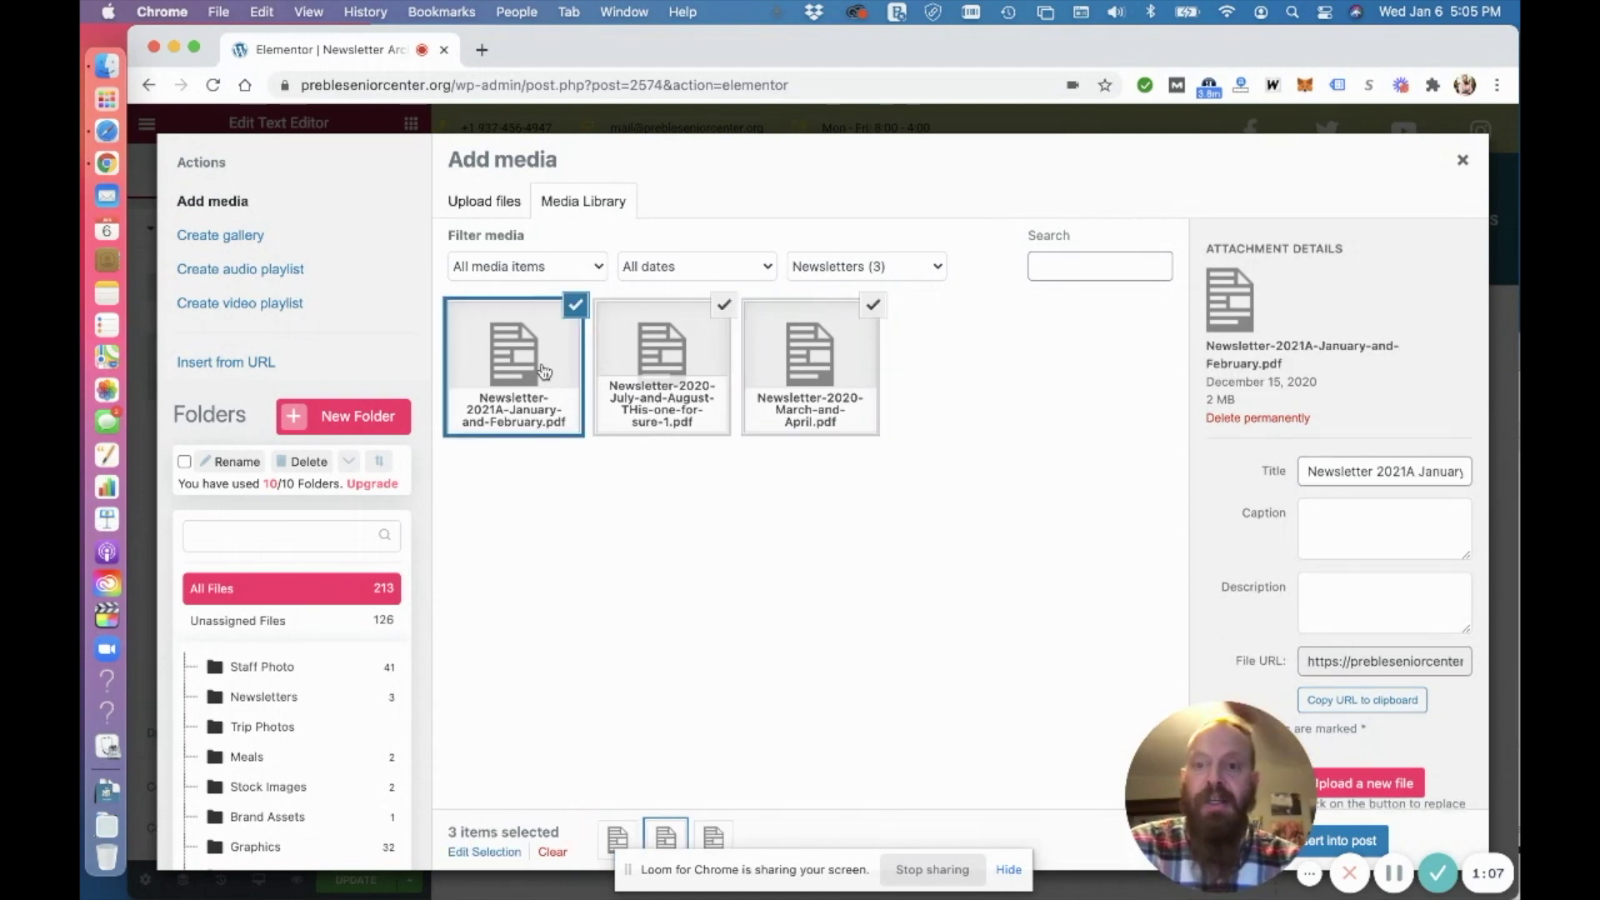
{"action": "left_click", "coordinate": [1369, 844]}
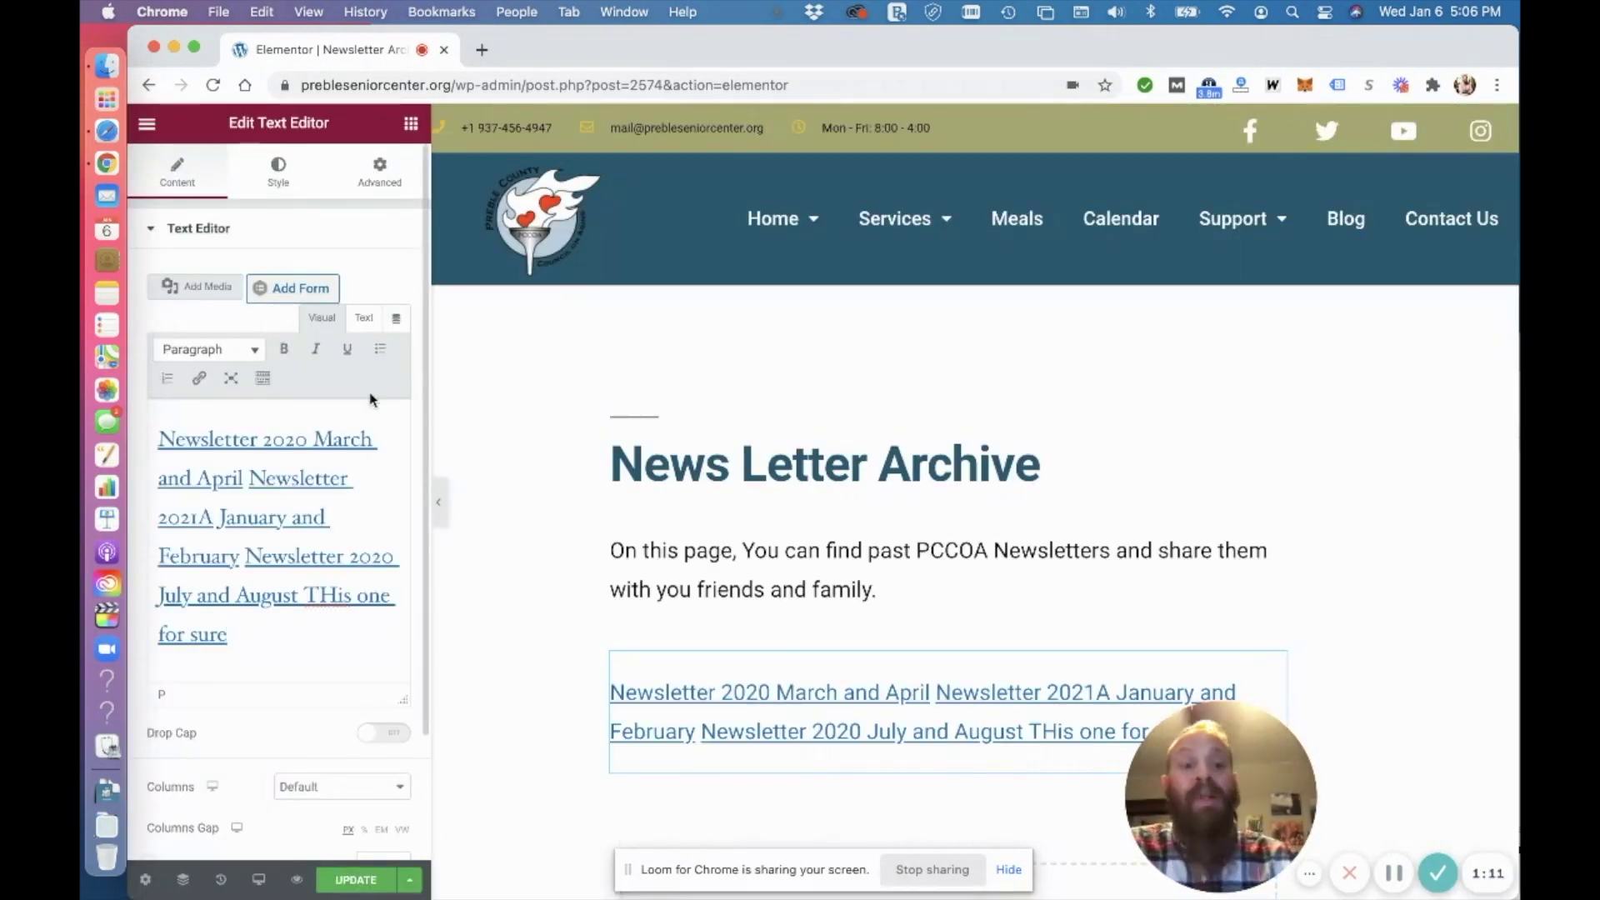
Break the January-February and July-August links onto their own lines, then select the March and April link.
{"action": "scroll", "coordinate": [718, 685], "scroll_direction": "down", "scroll_amount": 3}
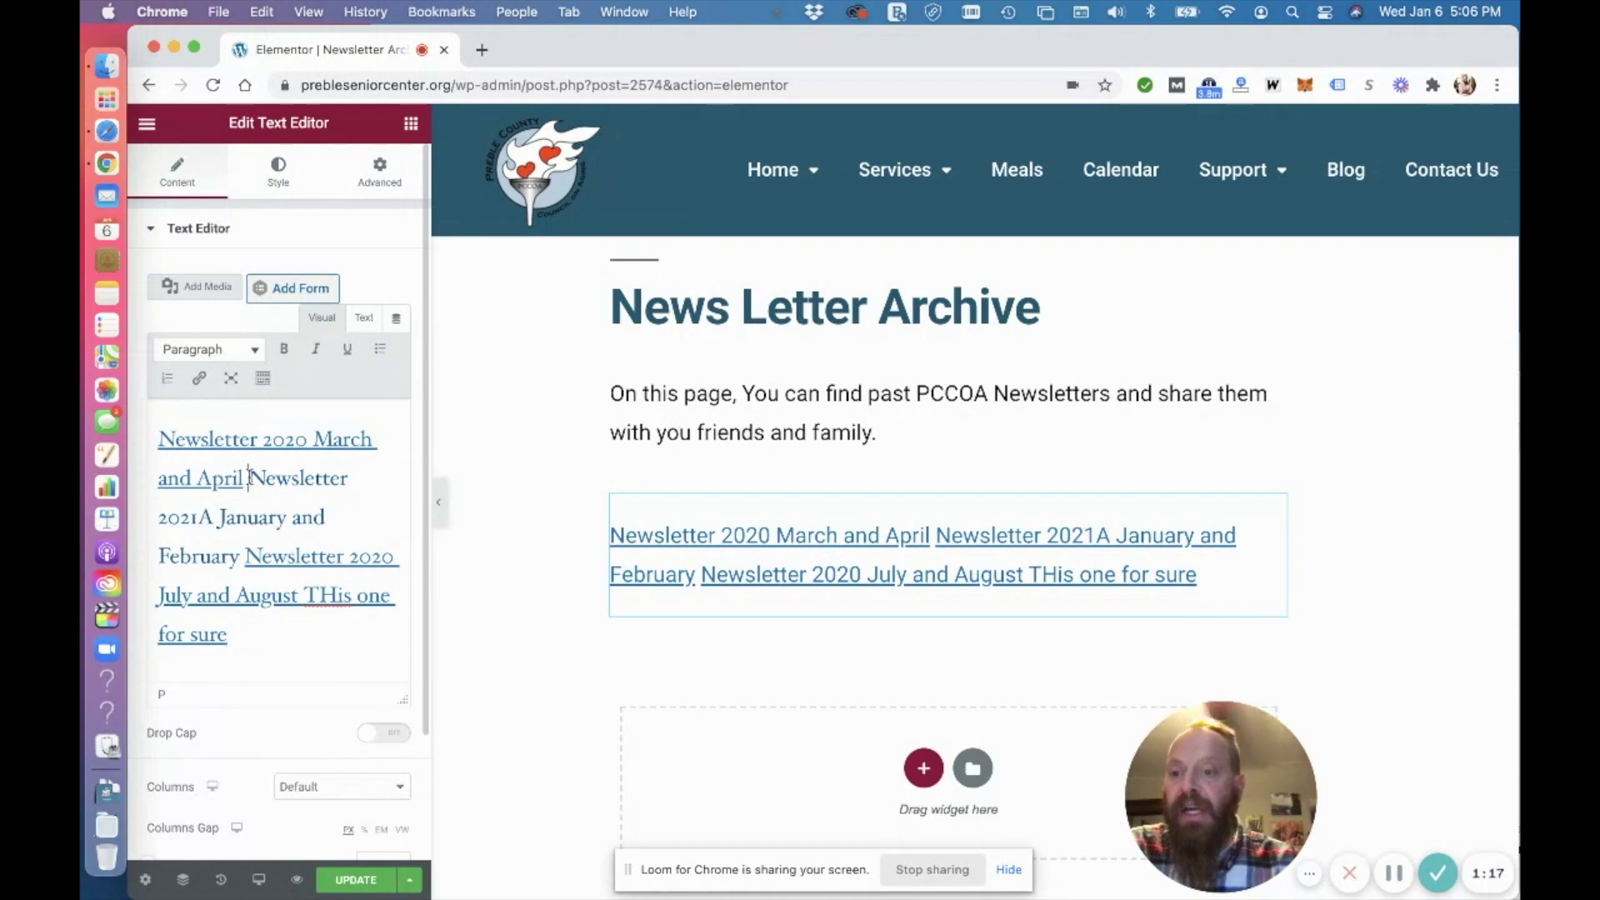
{"action": "key", "text": "Return"}
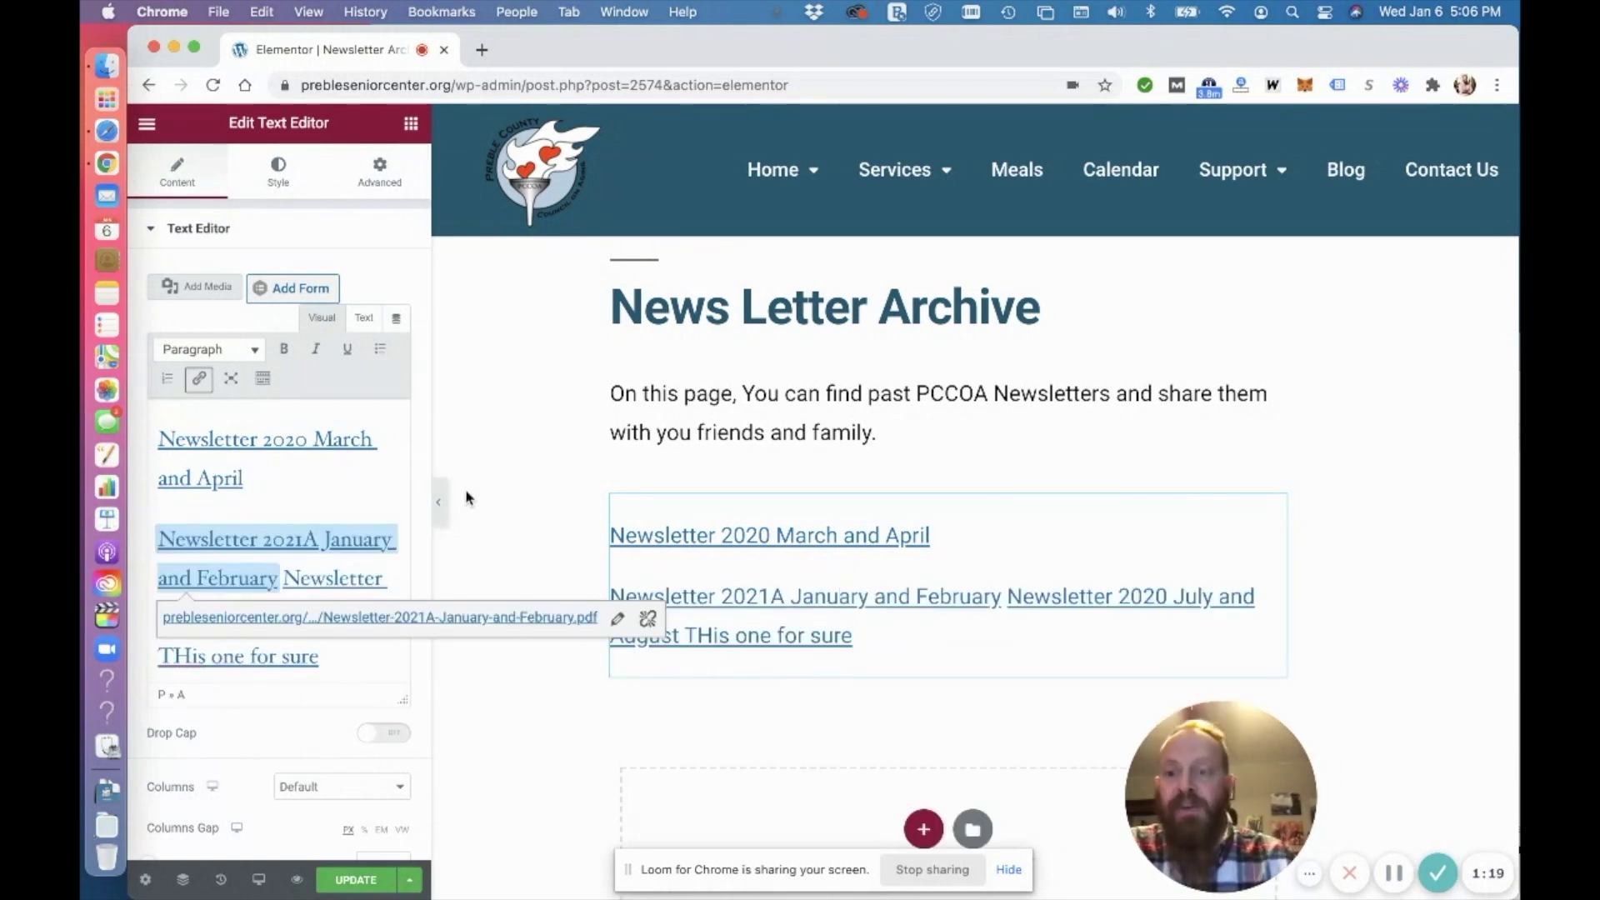
{"action": "scroll", "coordinate": [465, 498], "scroll_direction": "down", "scroll_amount": 2}
{"action": "left_click", "coordinate": [284, 576]}
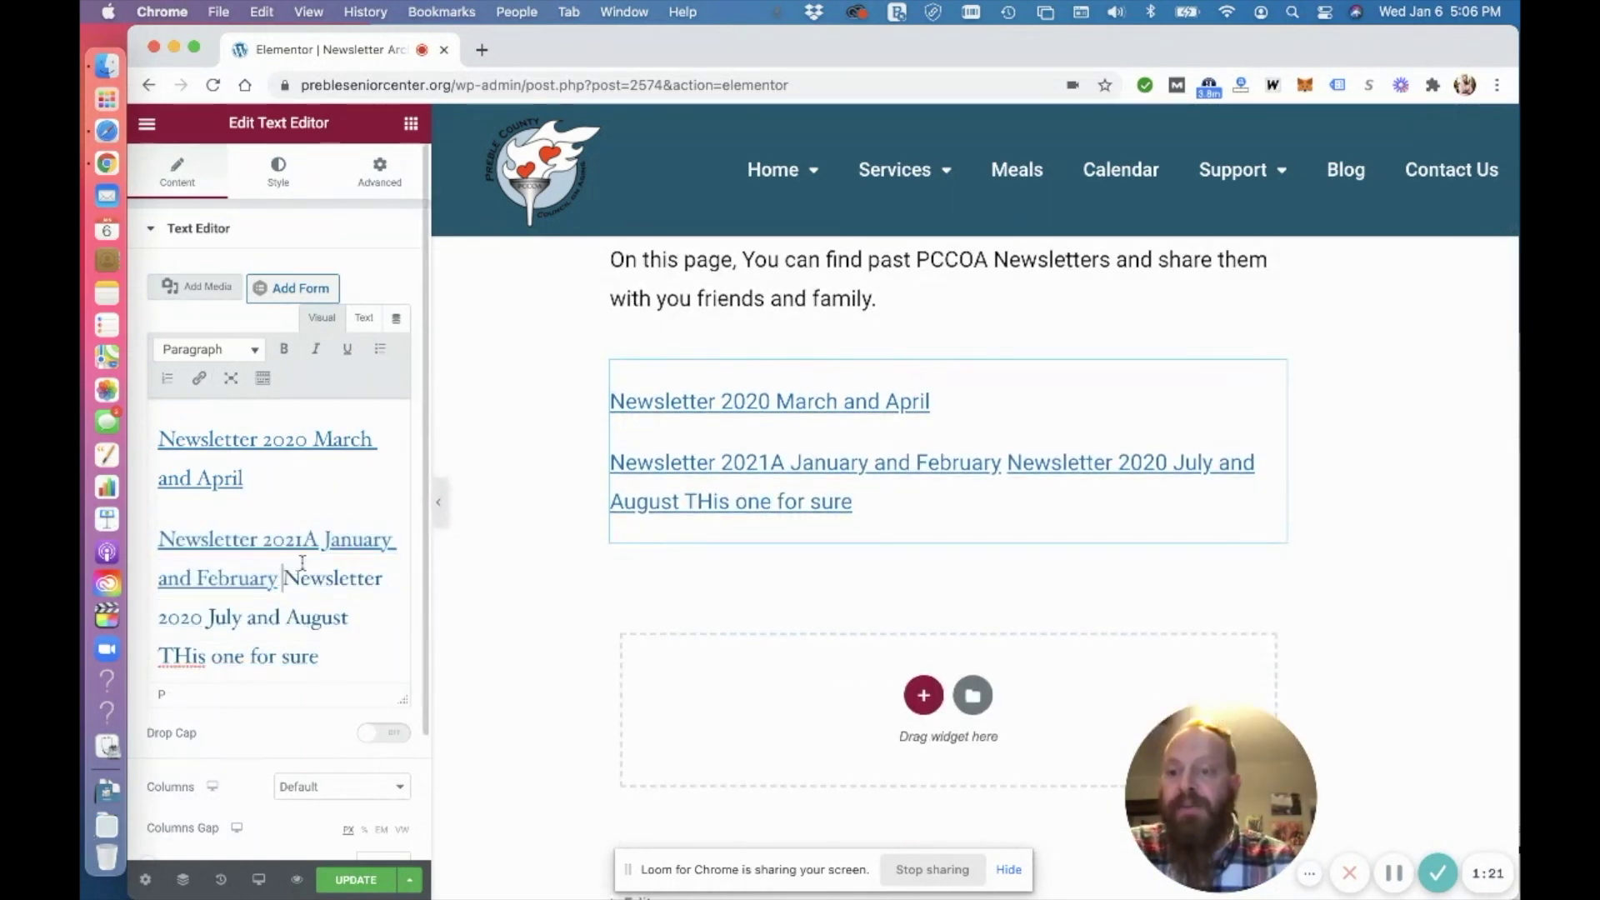
{"action": "key", "text": "Return"}
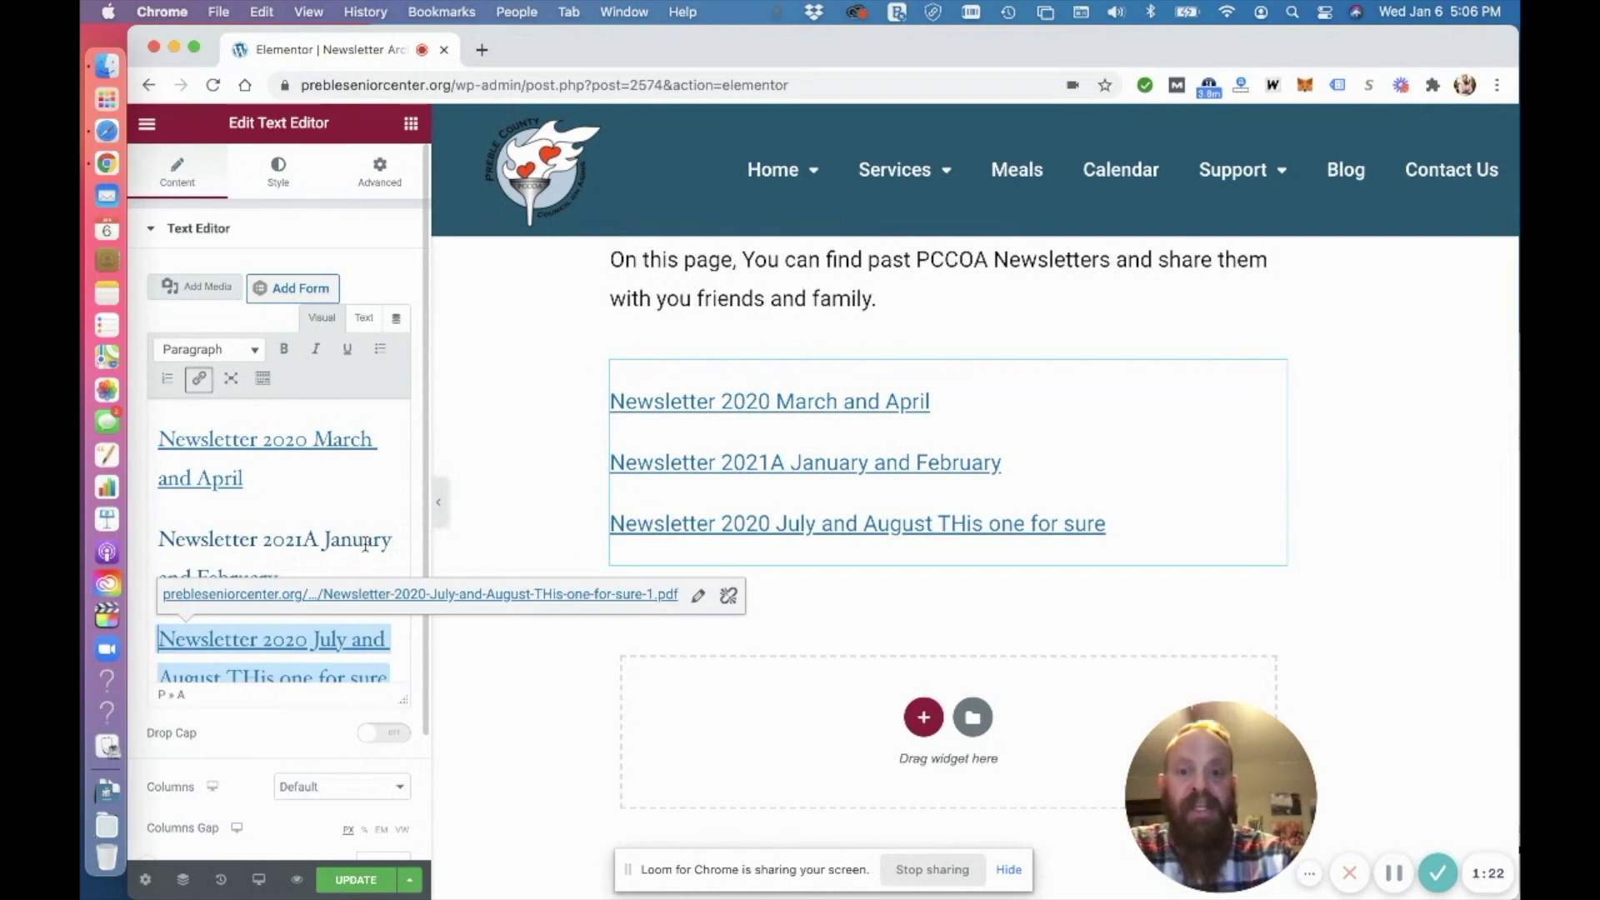
{"action": "left_click", "coordinate": [287, 439]}
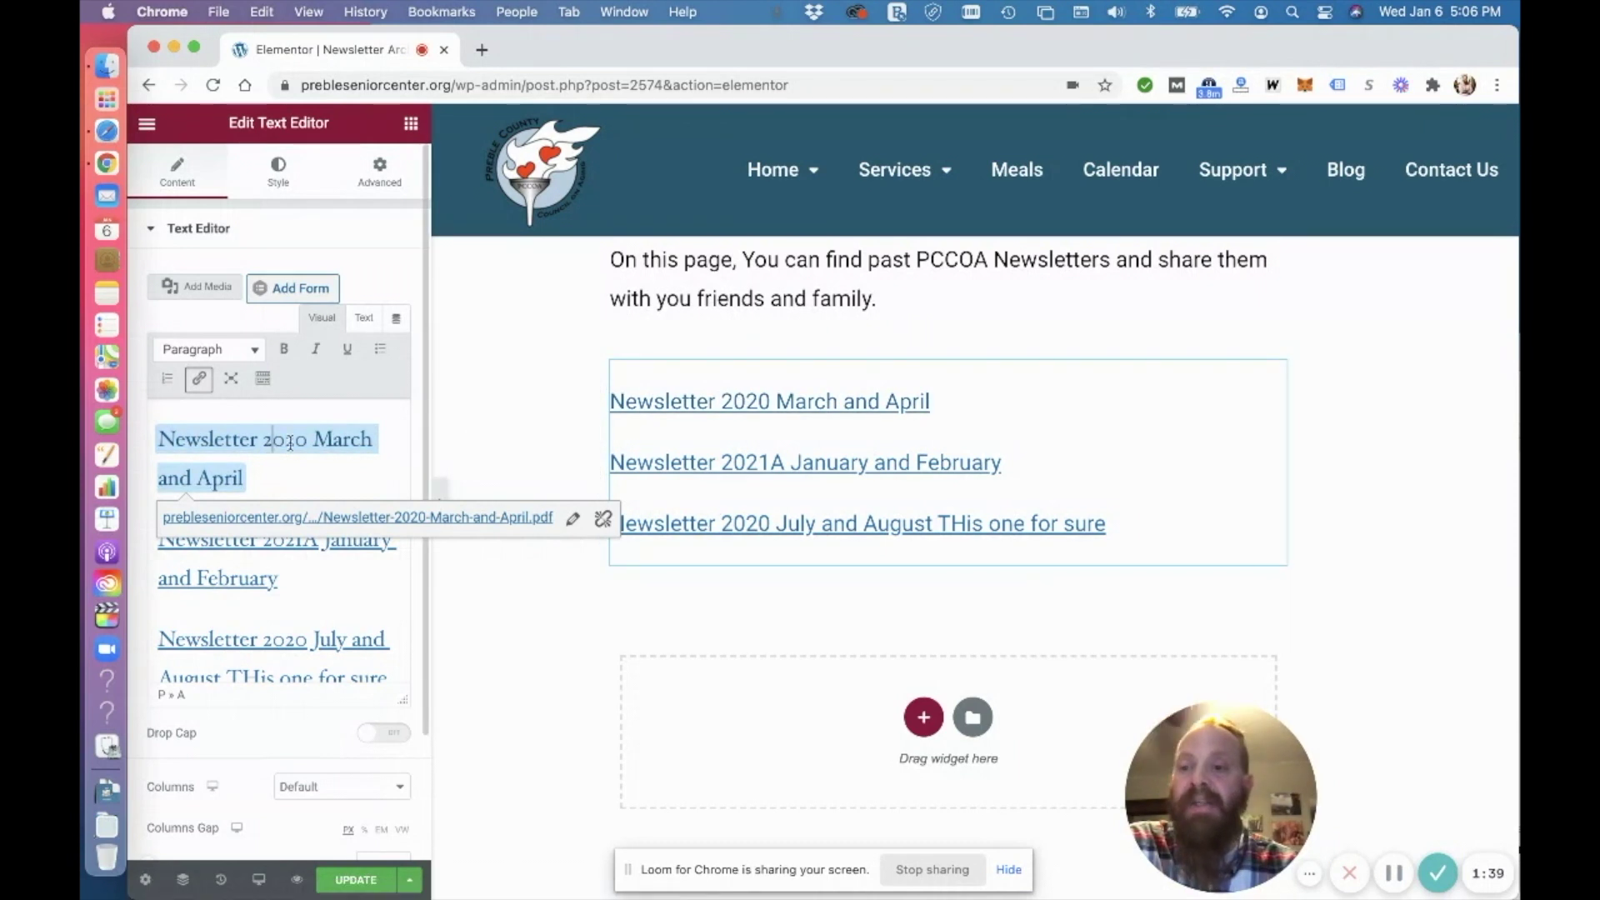
Enable 'Open link in a new tab' on the March and April link and update the page.
{"action": "left_click", "coordinate": [574, 523]}
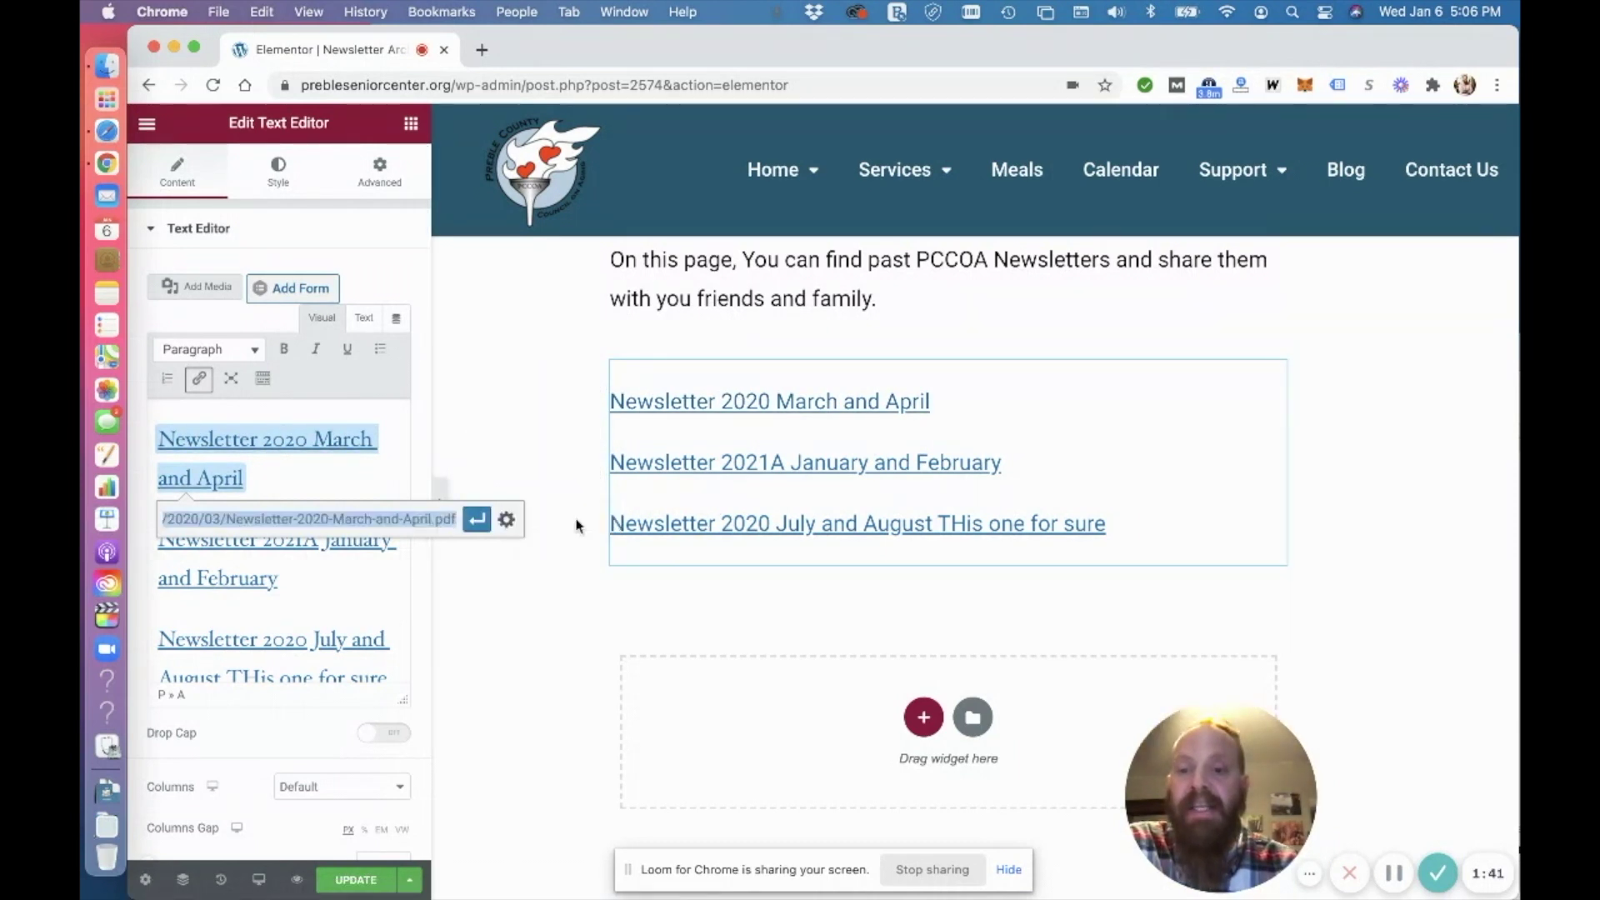
{"action": "left_click", "coordinate": [506, 520]}
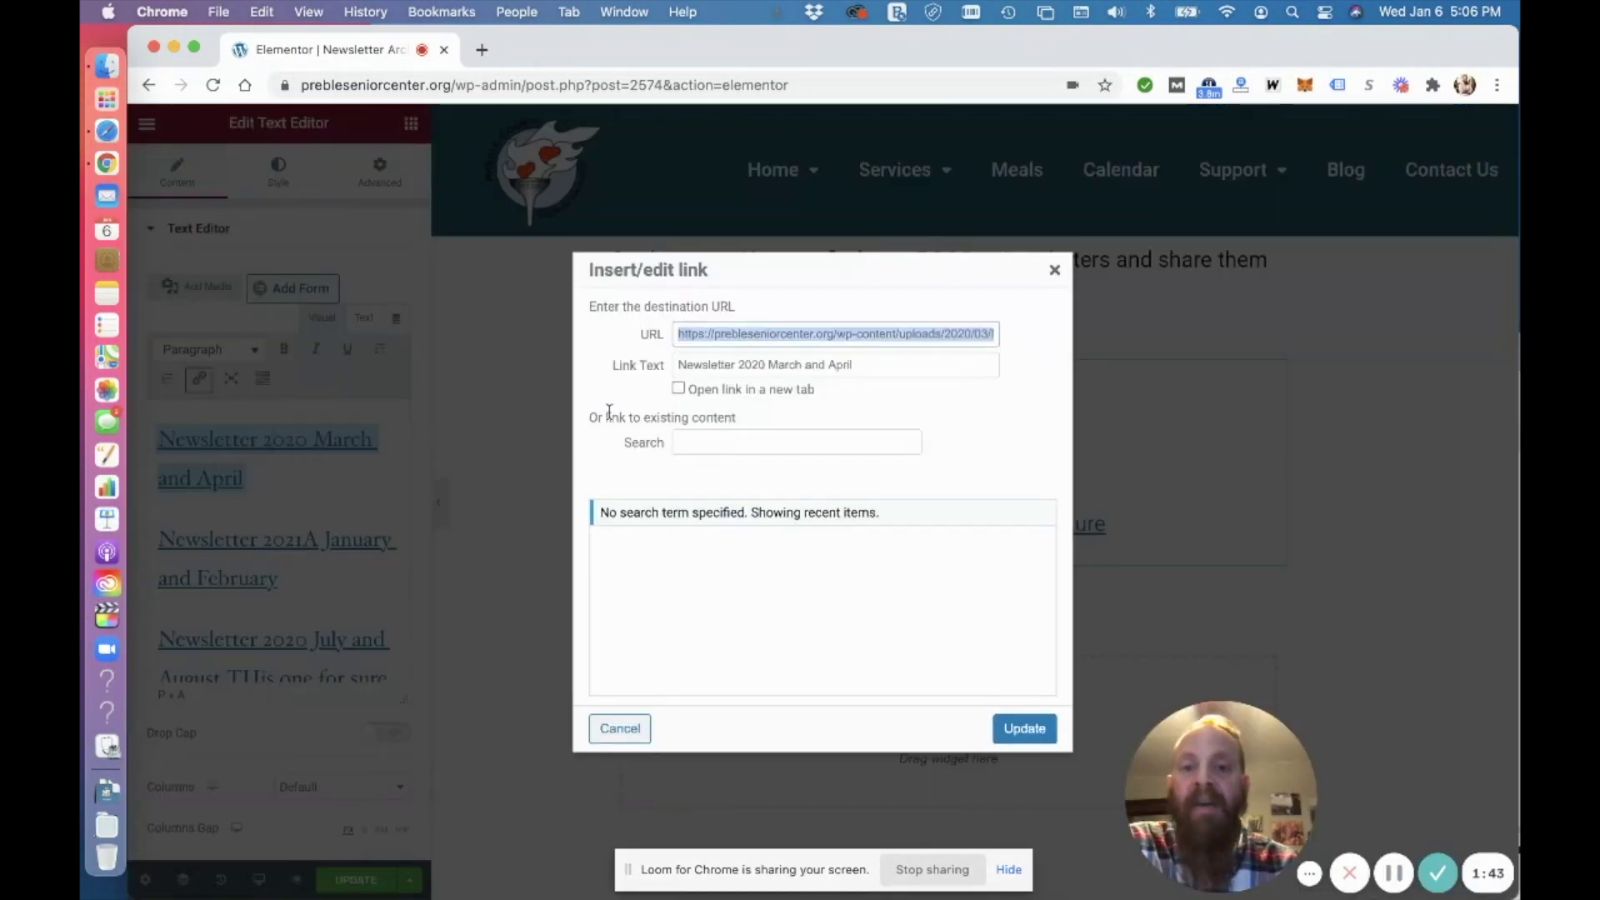
{"action": "left_click", "coordinate": [678, 388]}
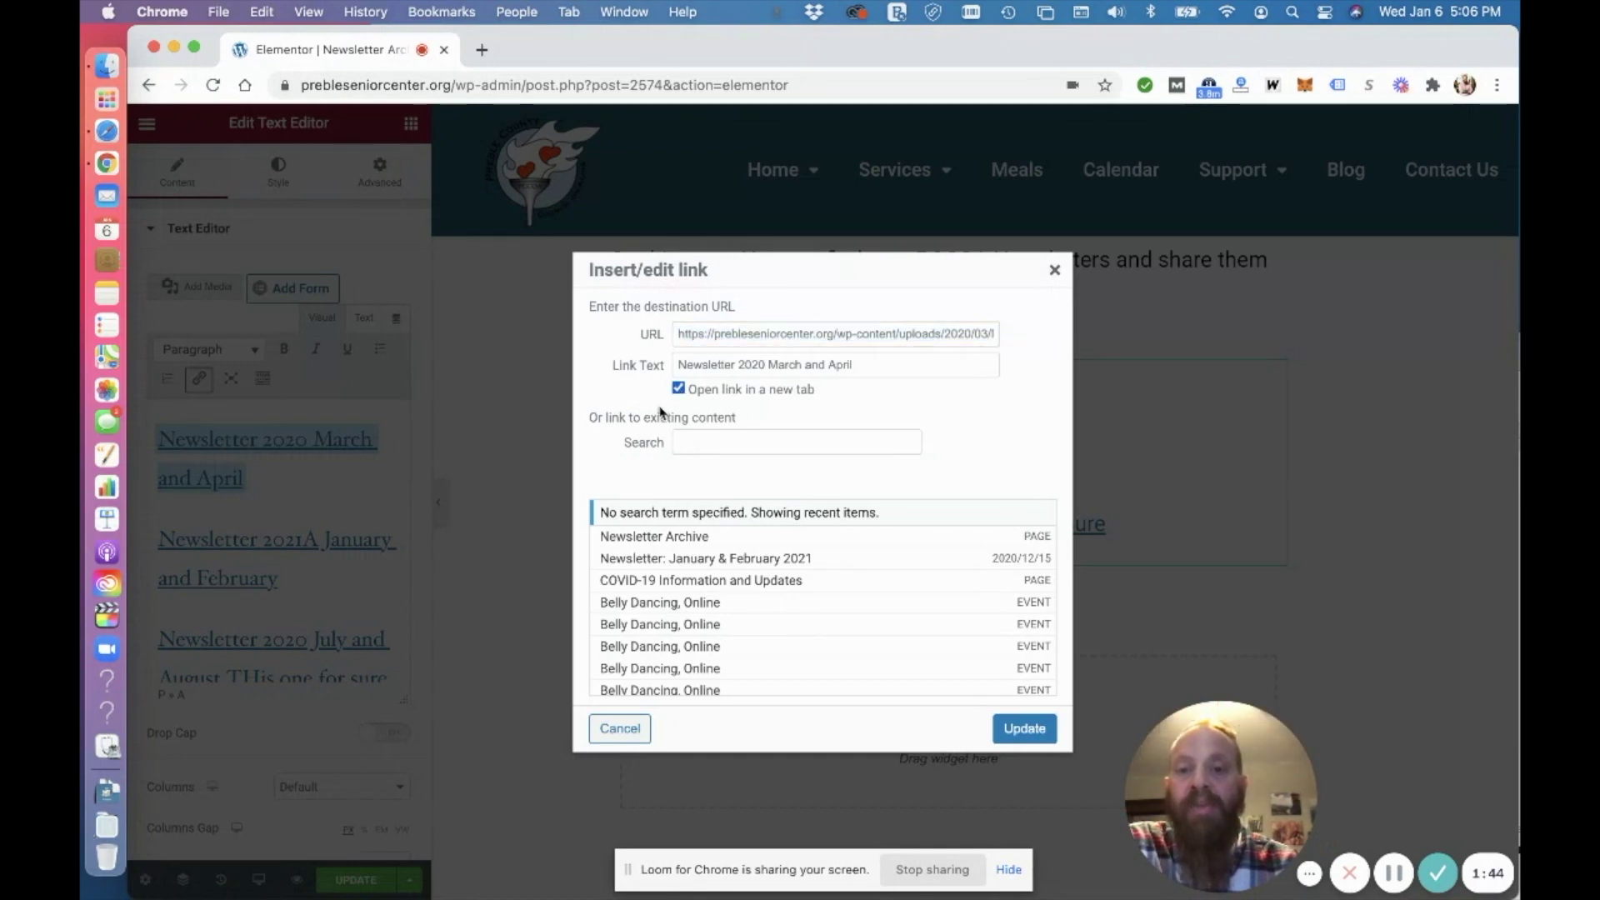
{"action": "left_click", "coordinate": [1021, 731]}
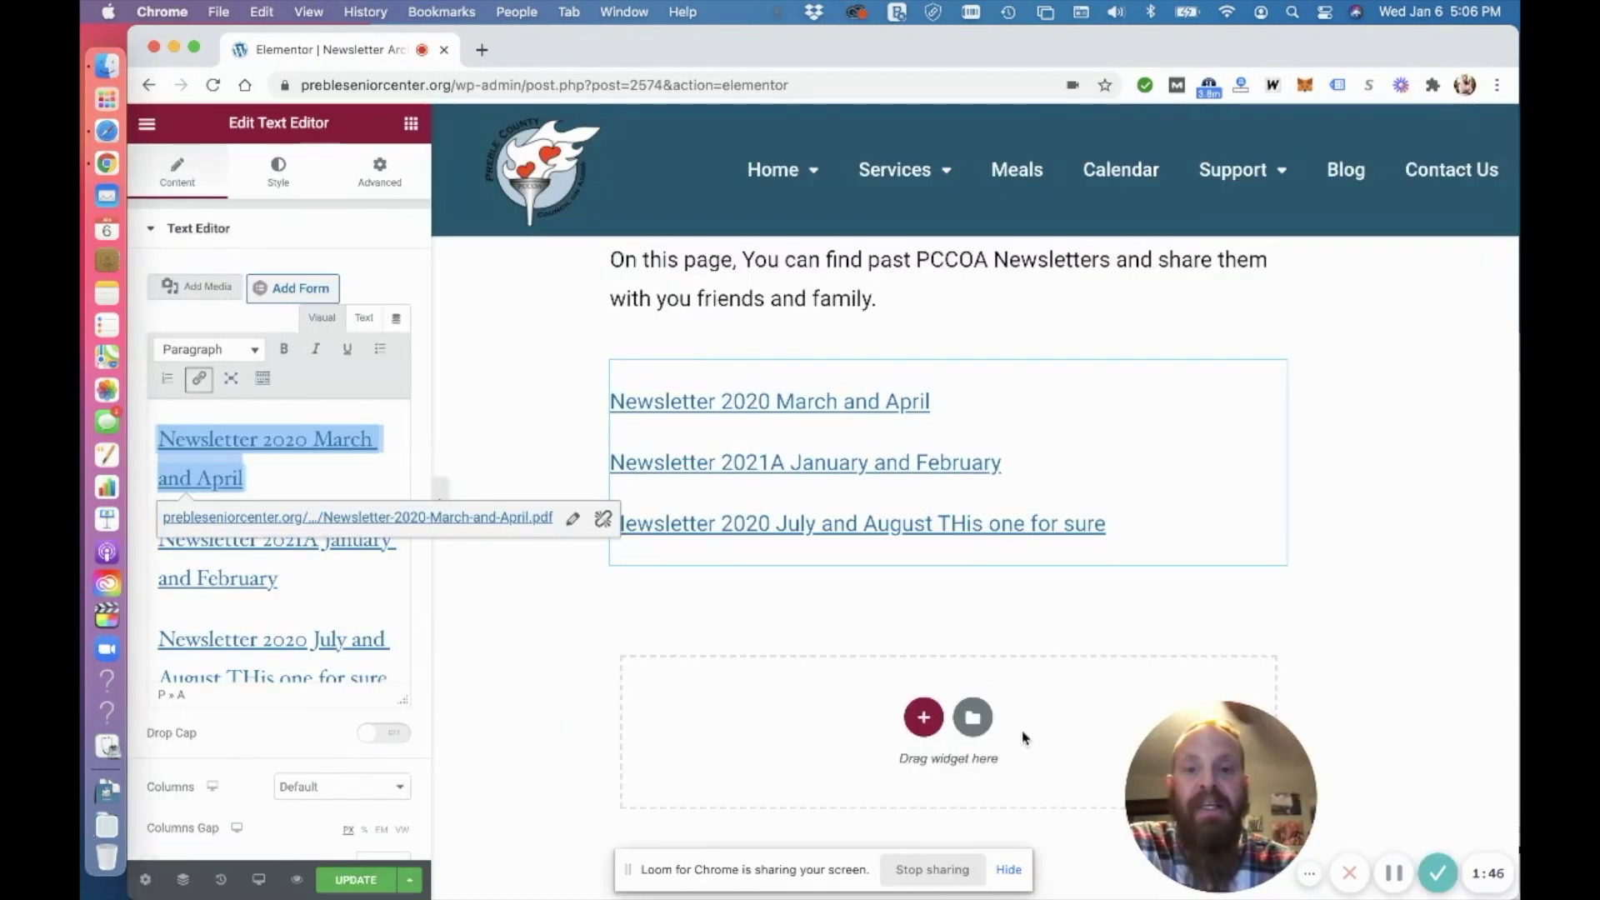
{"action": "left_click", "coordinate": [364, 881]}
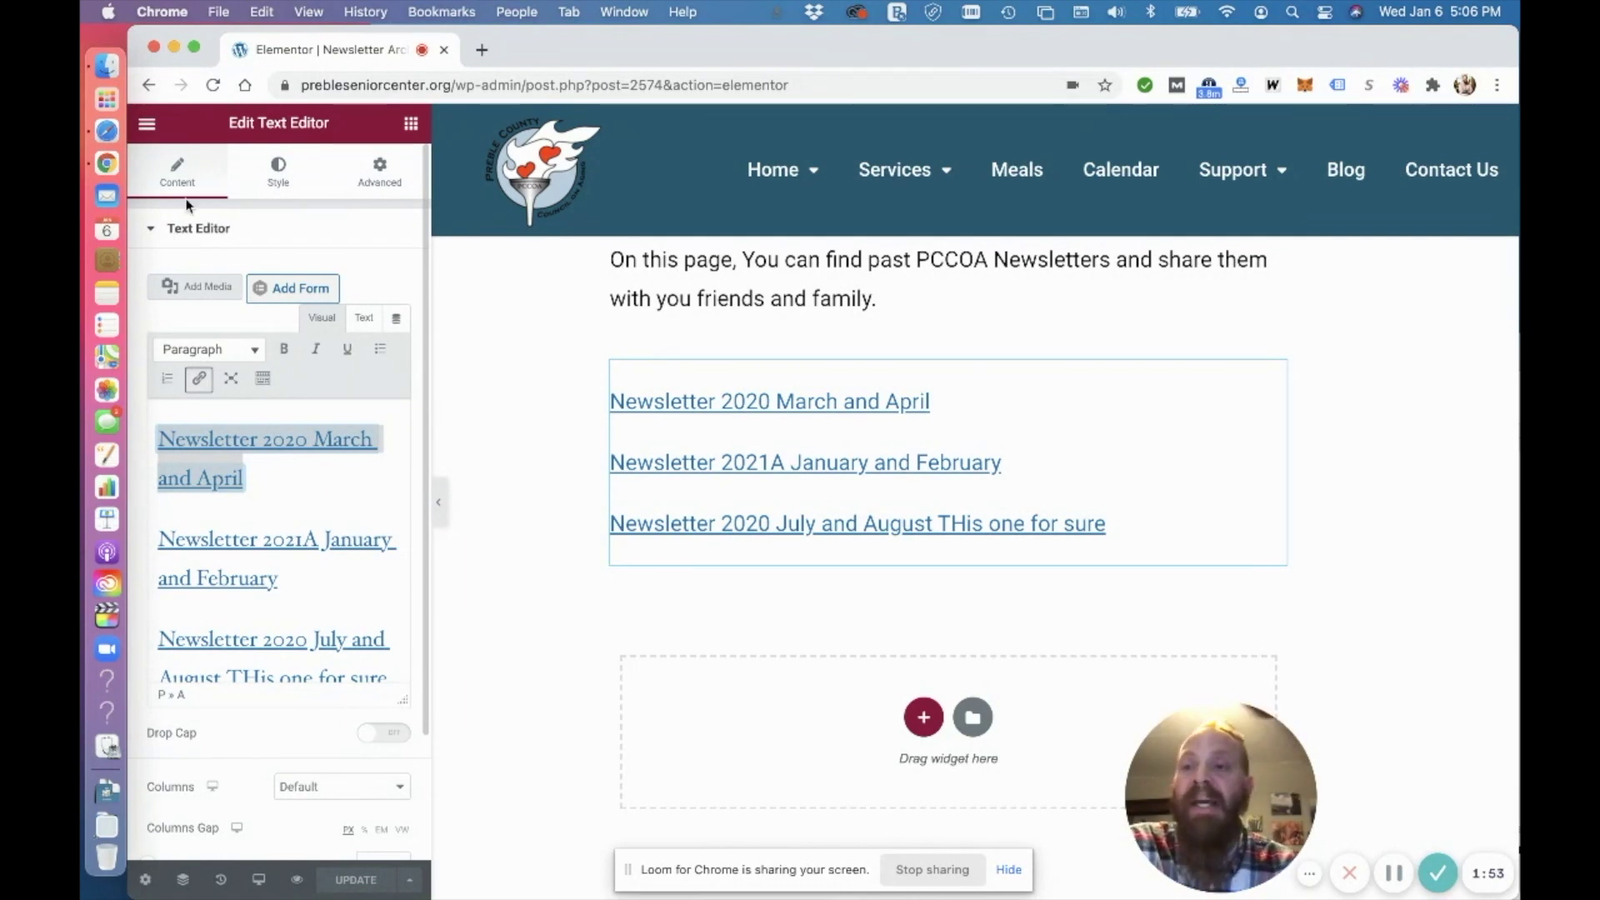
{"action": "left_click", "coordinate": [147, 123]}
View the live archive page and test the March and April 2020 newsletter PDF.
{"action": "left_click", "coordinate": [239, 523]}
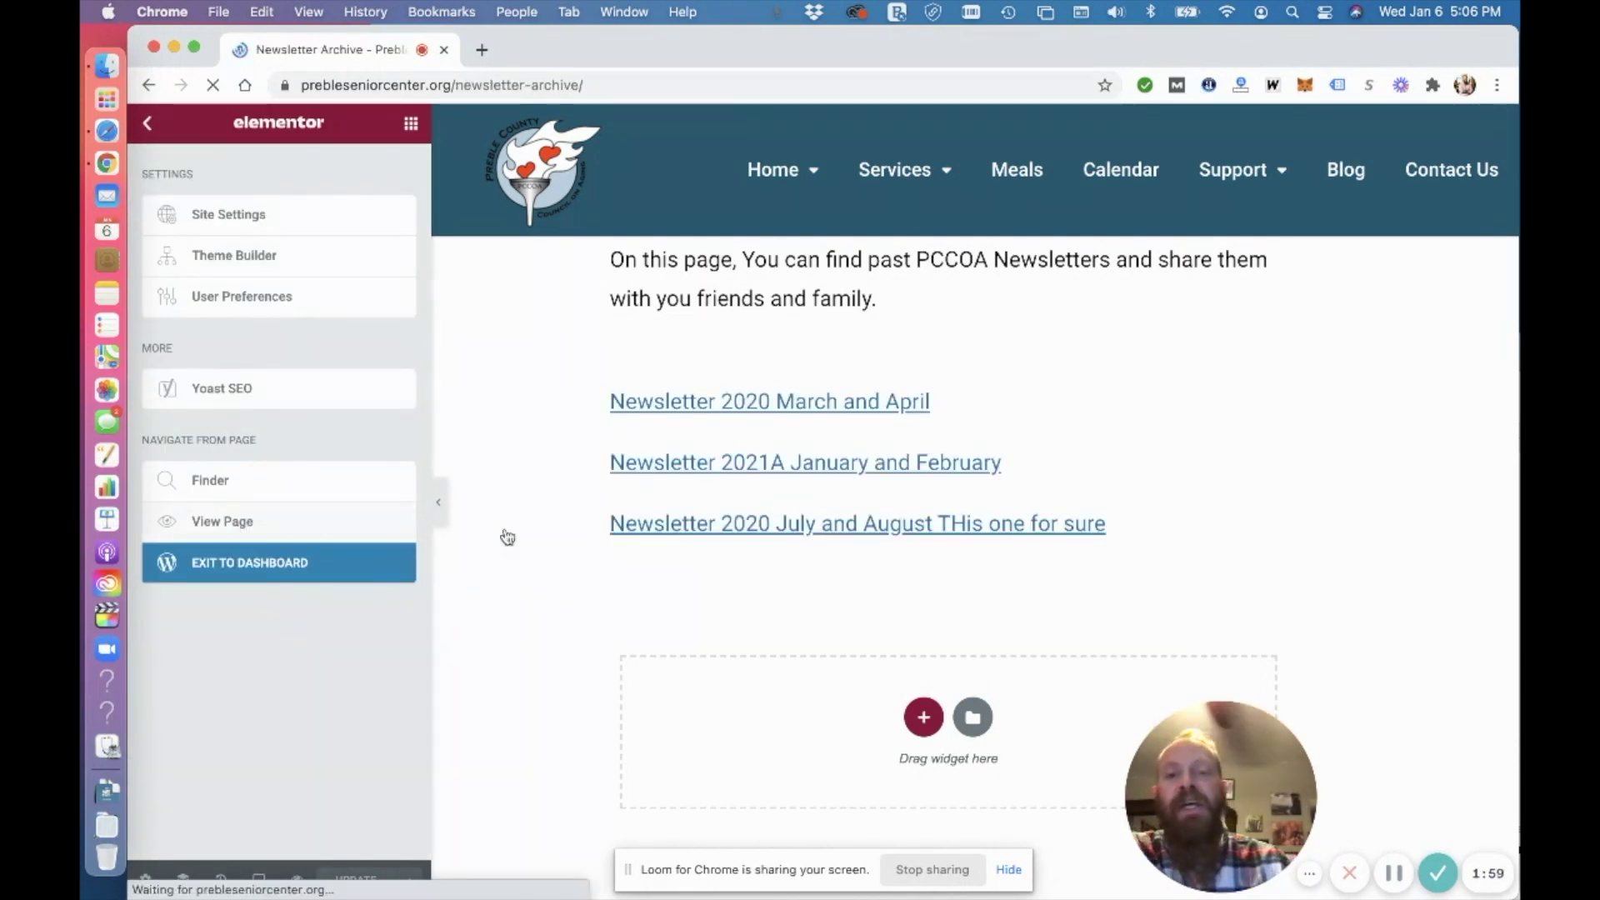
{"action": "scroll", "coordinate": [593, 558], "scroll_direction": "down", "scroll_amount": 3}
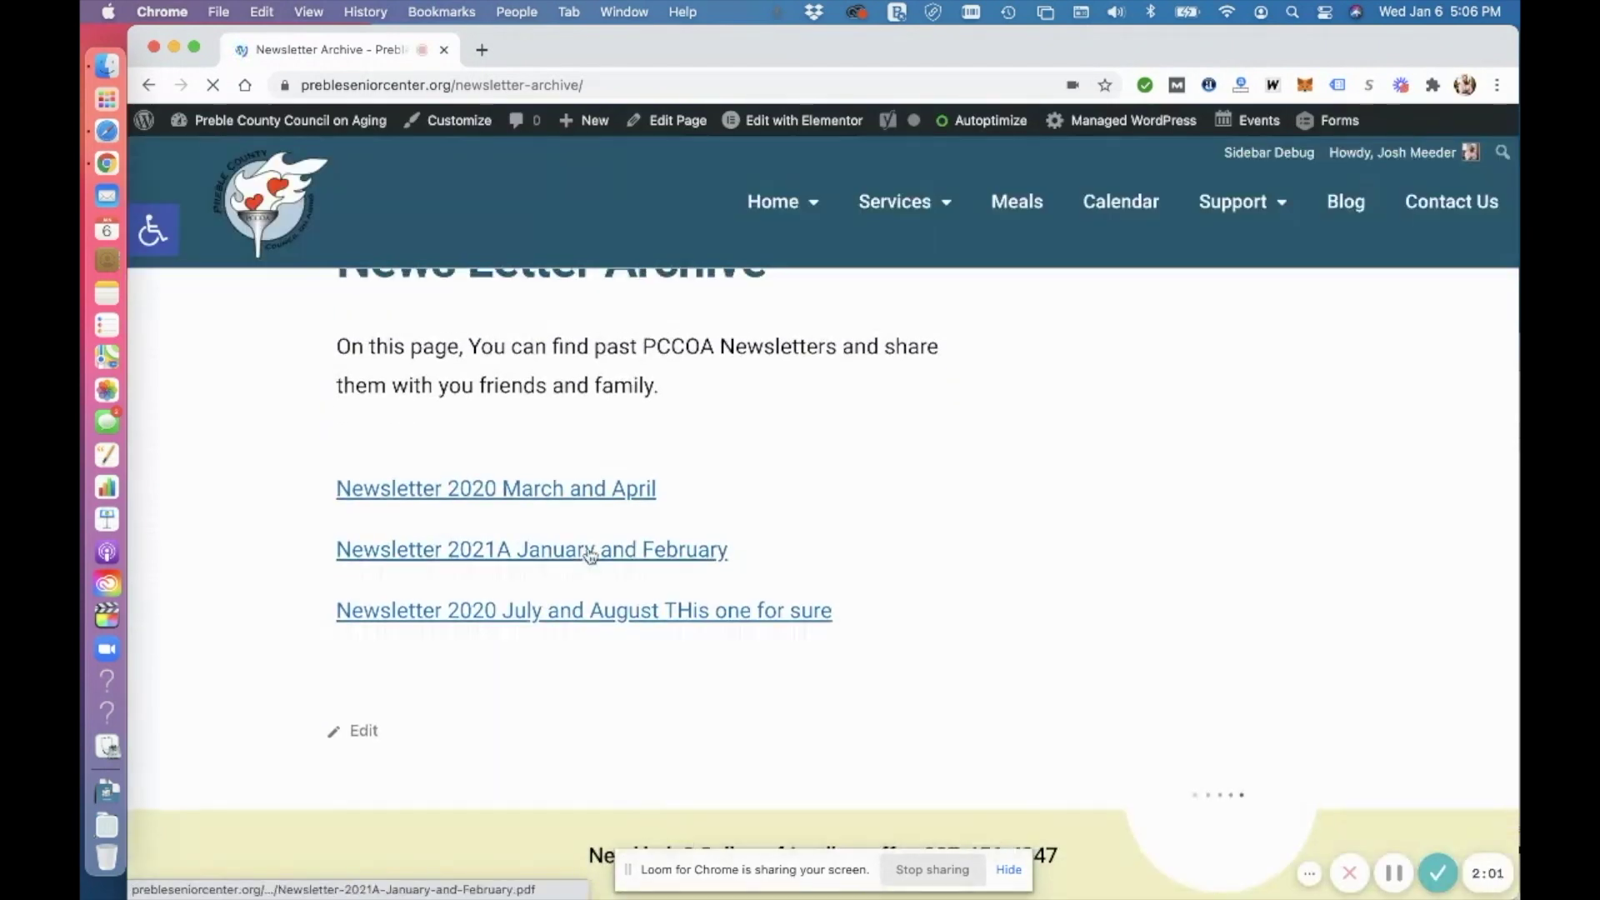
{"action": "left_click", "coordinate": [482, 498]}
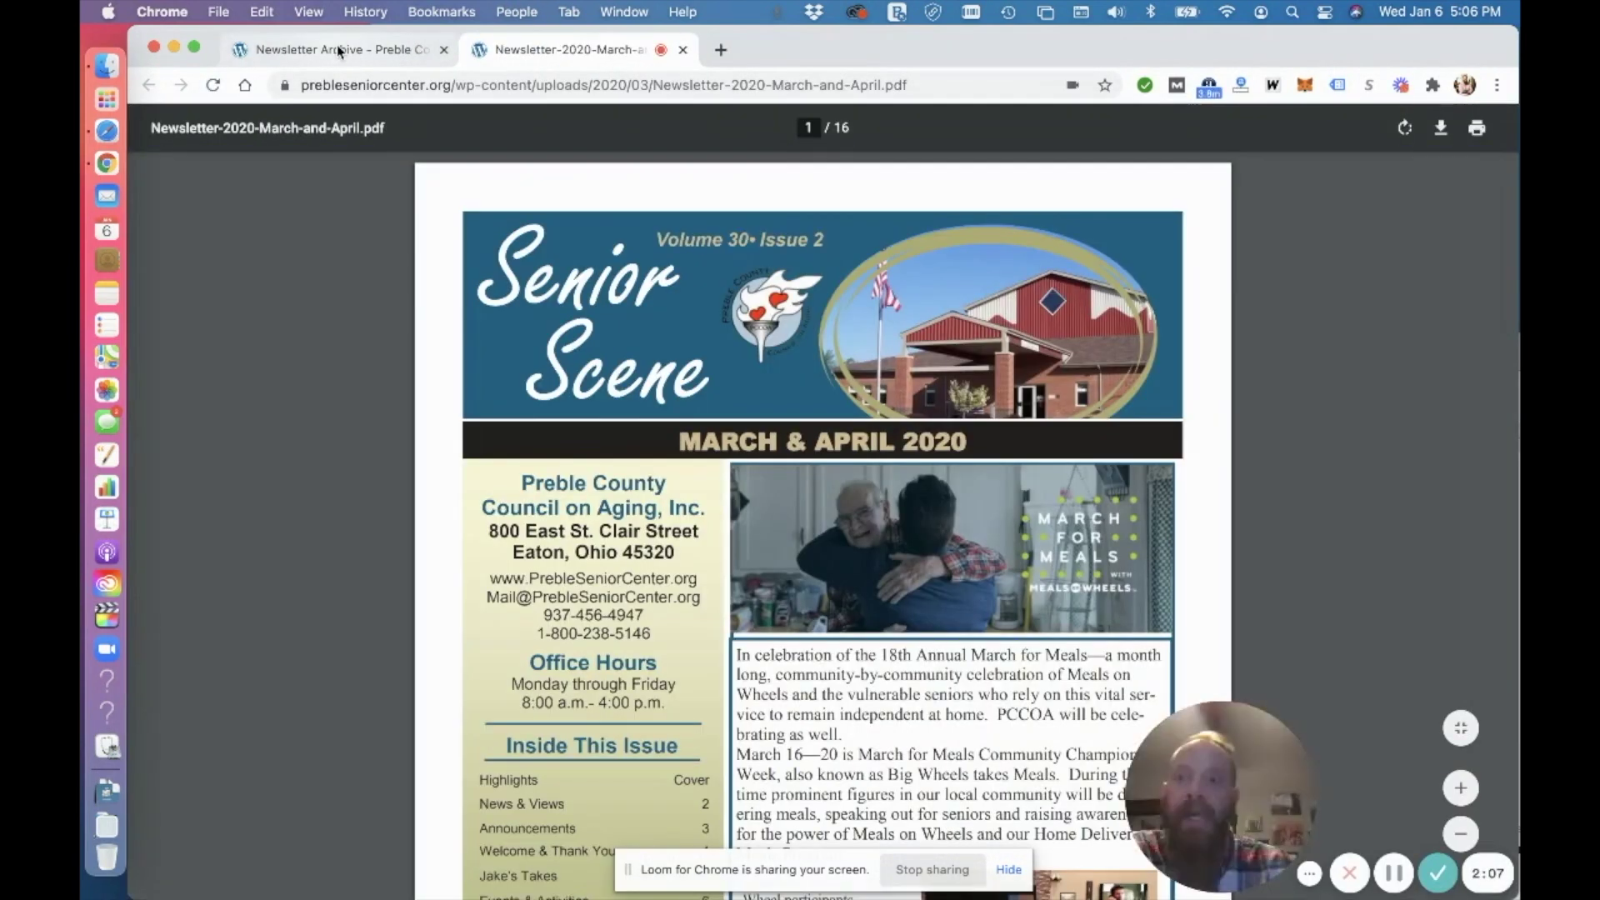
{"action": "scroll", "coordinate": [1297, 251], "scroll_direction": "down", "scroll_amount": 3}
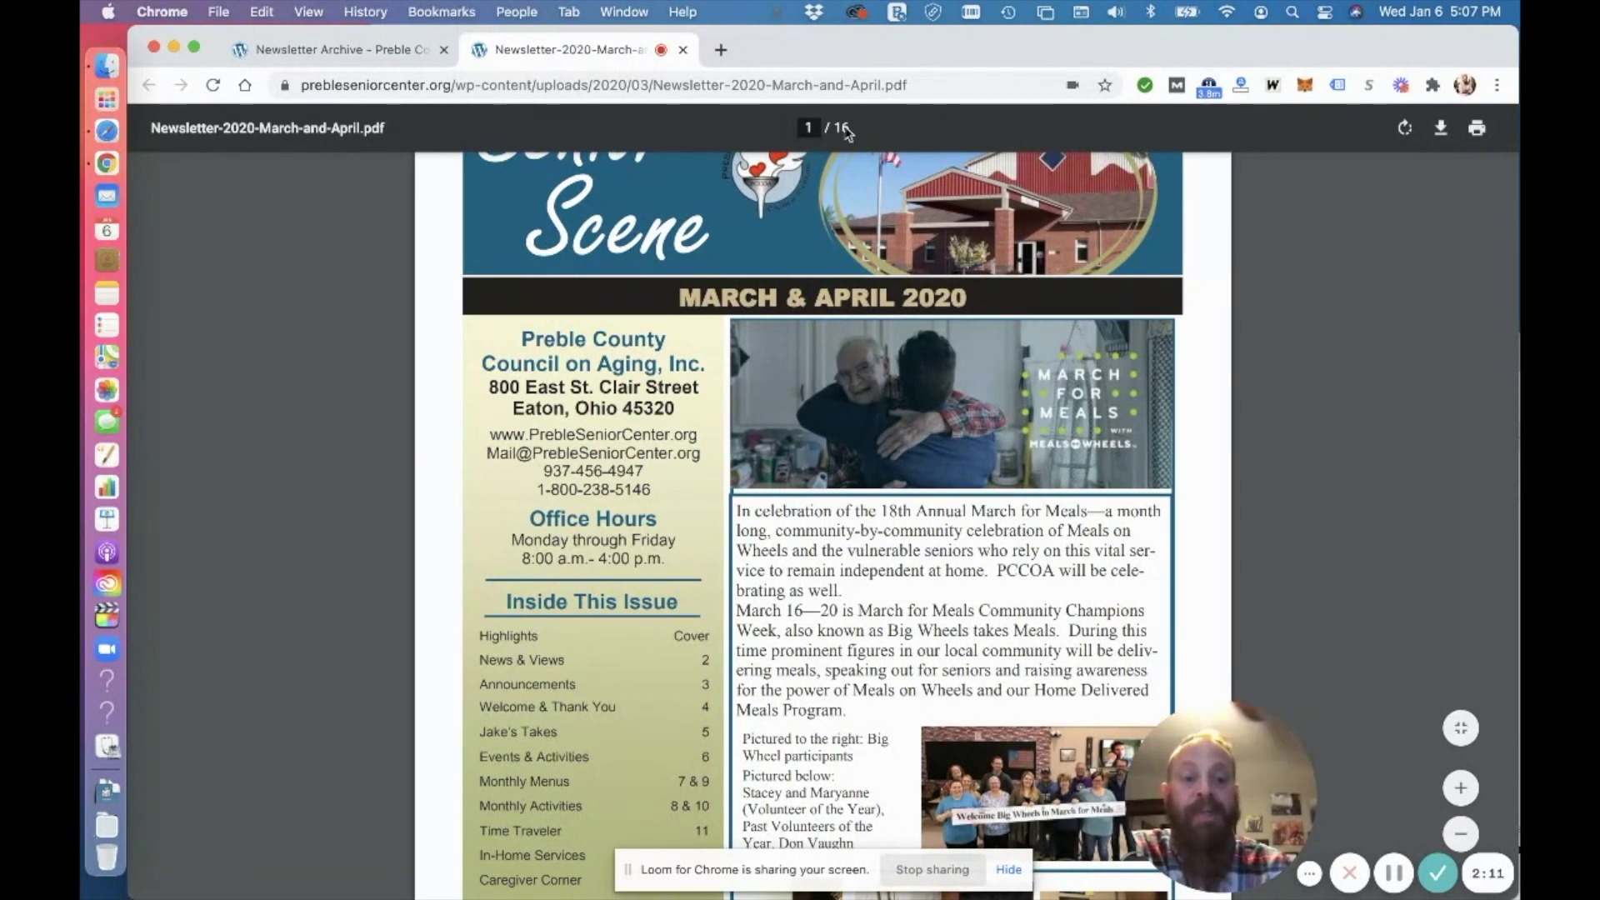
{"action": "left_click", "coordinate": [683, 52]}
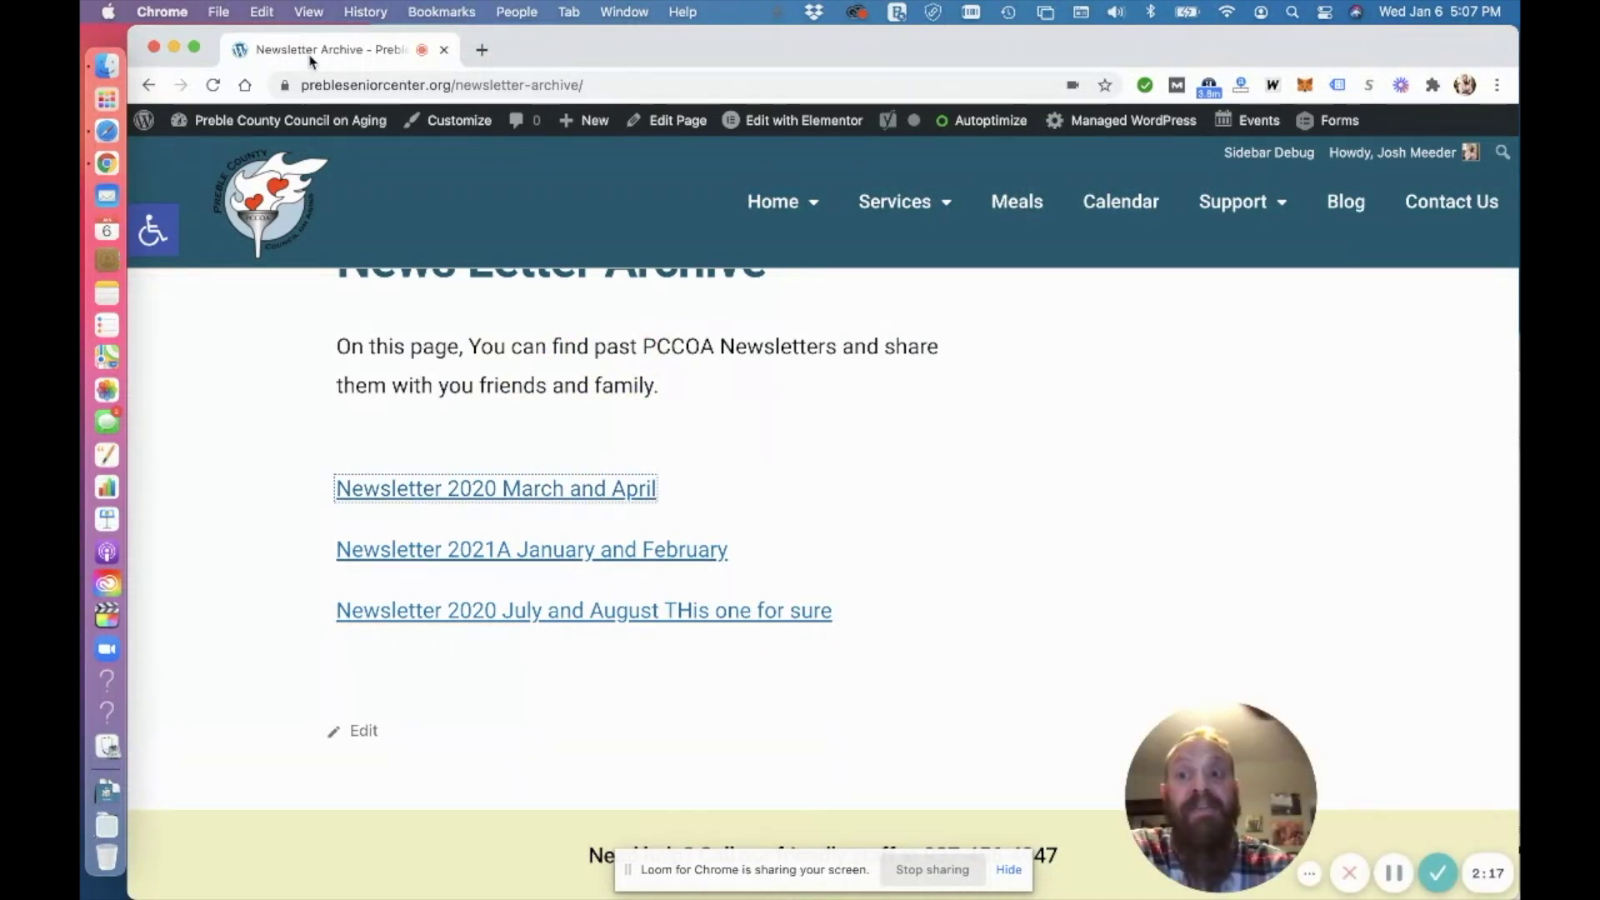
Test the 2021A January and February PDF, then reopen the archive page in Elementor.
{"action": "left_click", "coordinate": [478, 557]}
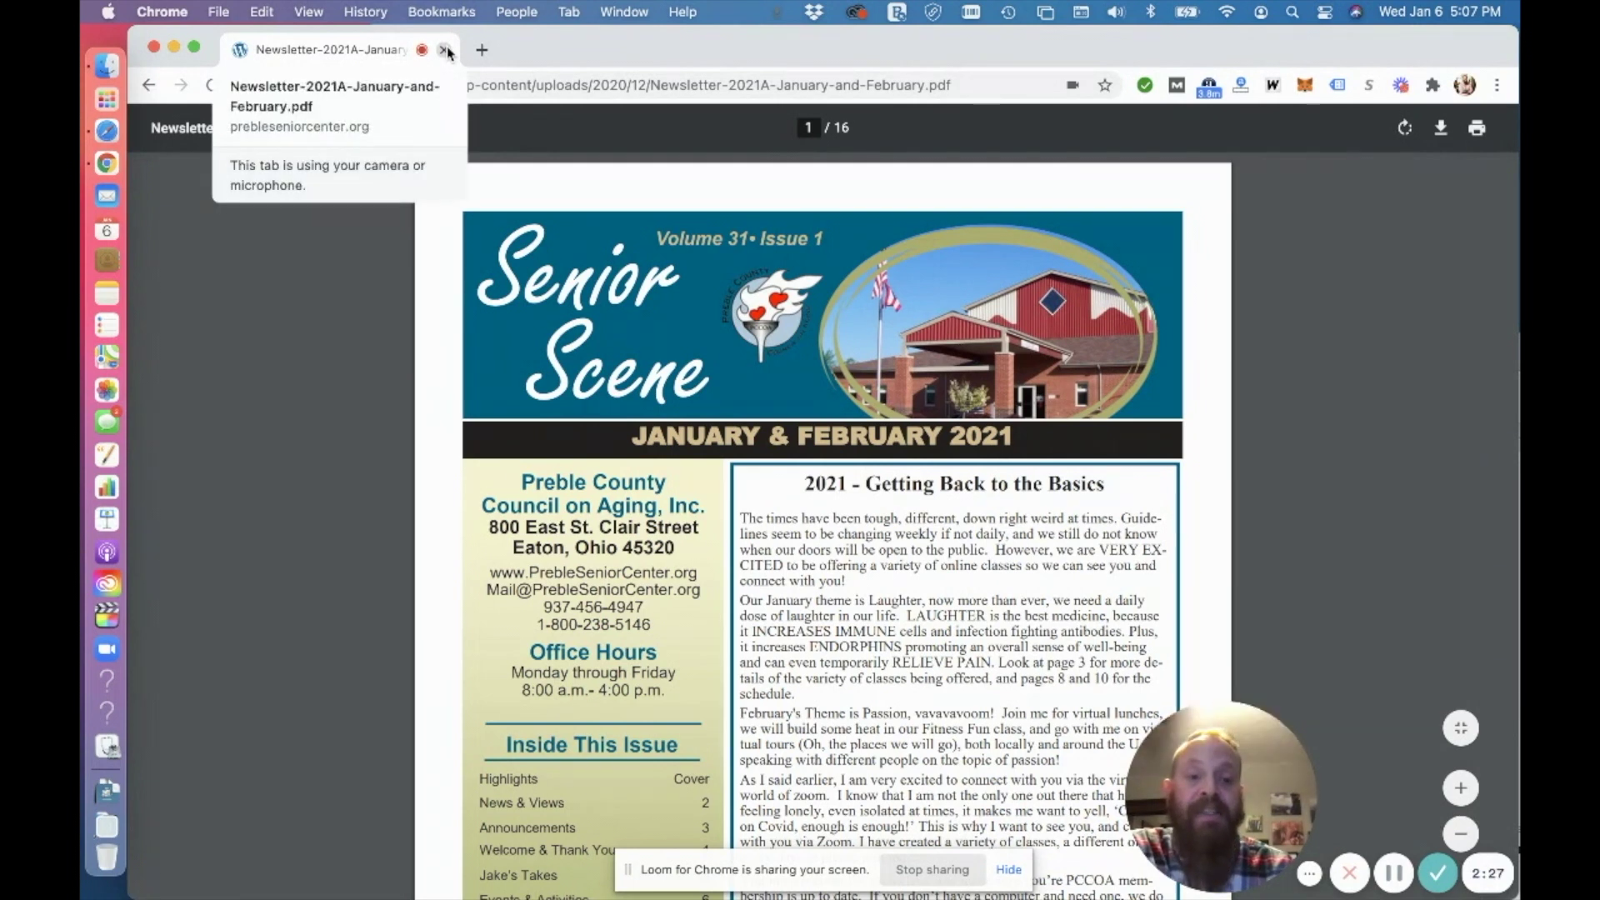
{"action": "left_click", "coordinate": [150, 86]}
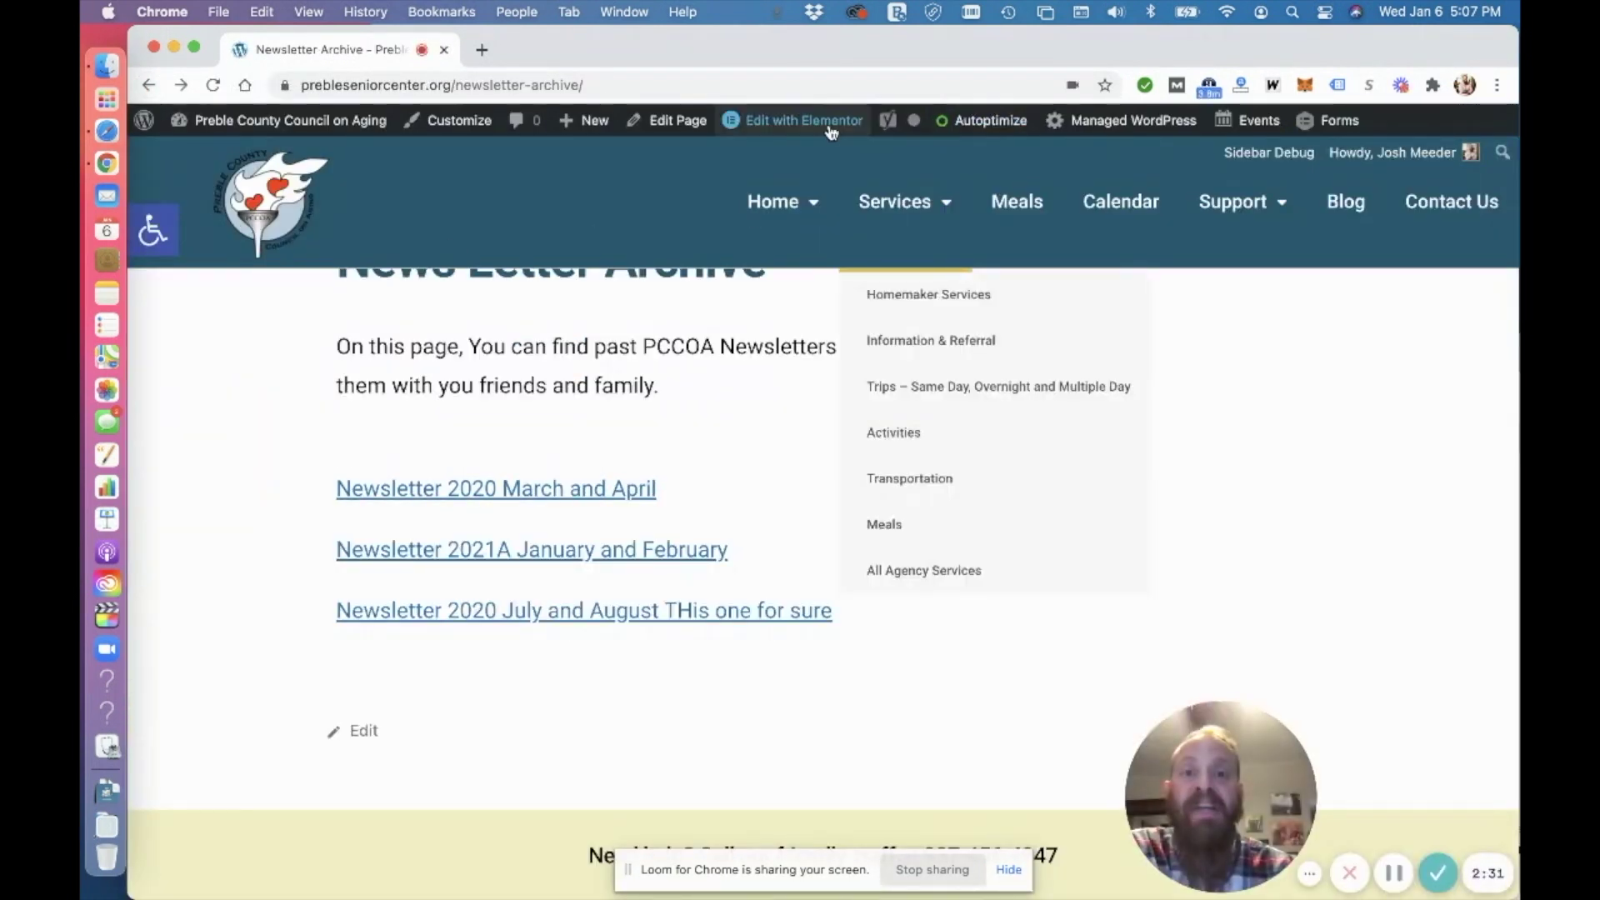
{"action": "left_click", "coordinate": [796, 120]}
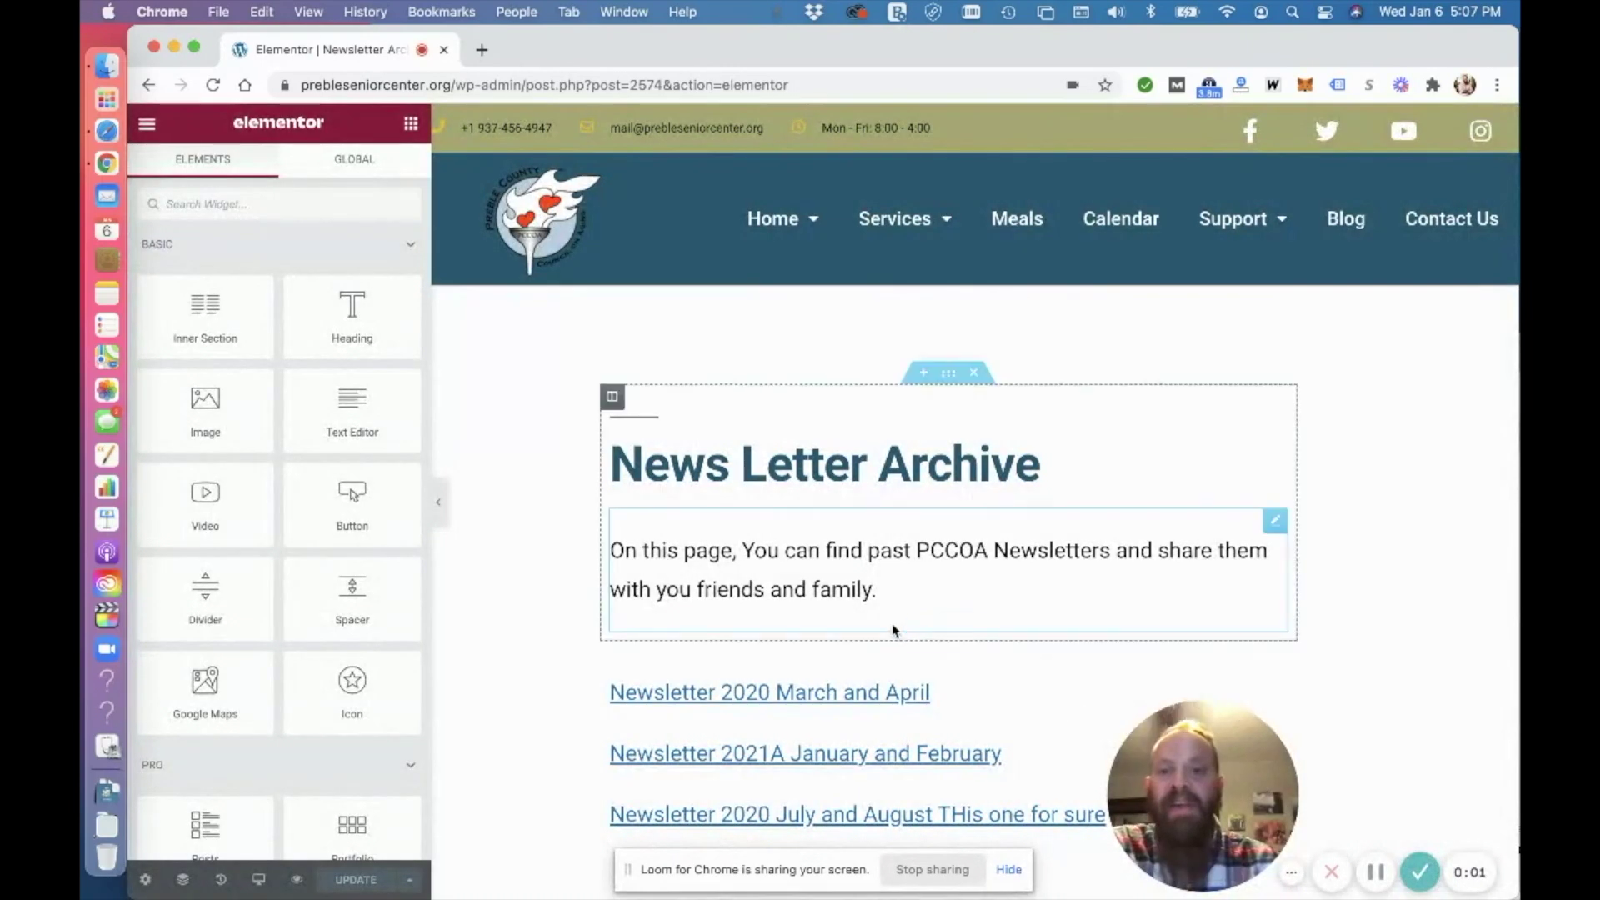
Start a new empty line after the last newsletter link in the text block.
{"action": "left_click", "coordinate": [988, 699]}
{"action": "scroll", "coordinate": [563, 642], "scroll_direction": "down", "scroll_amount": 4}
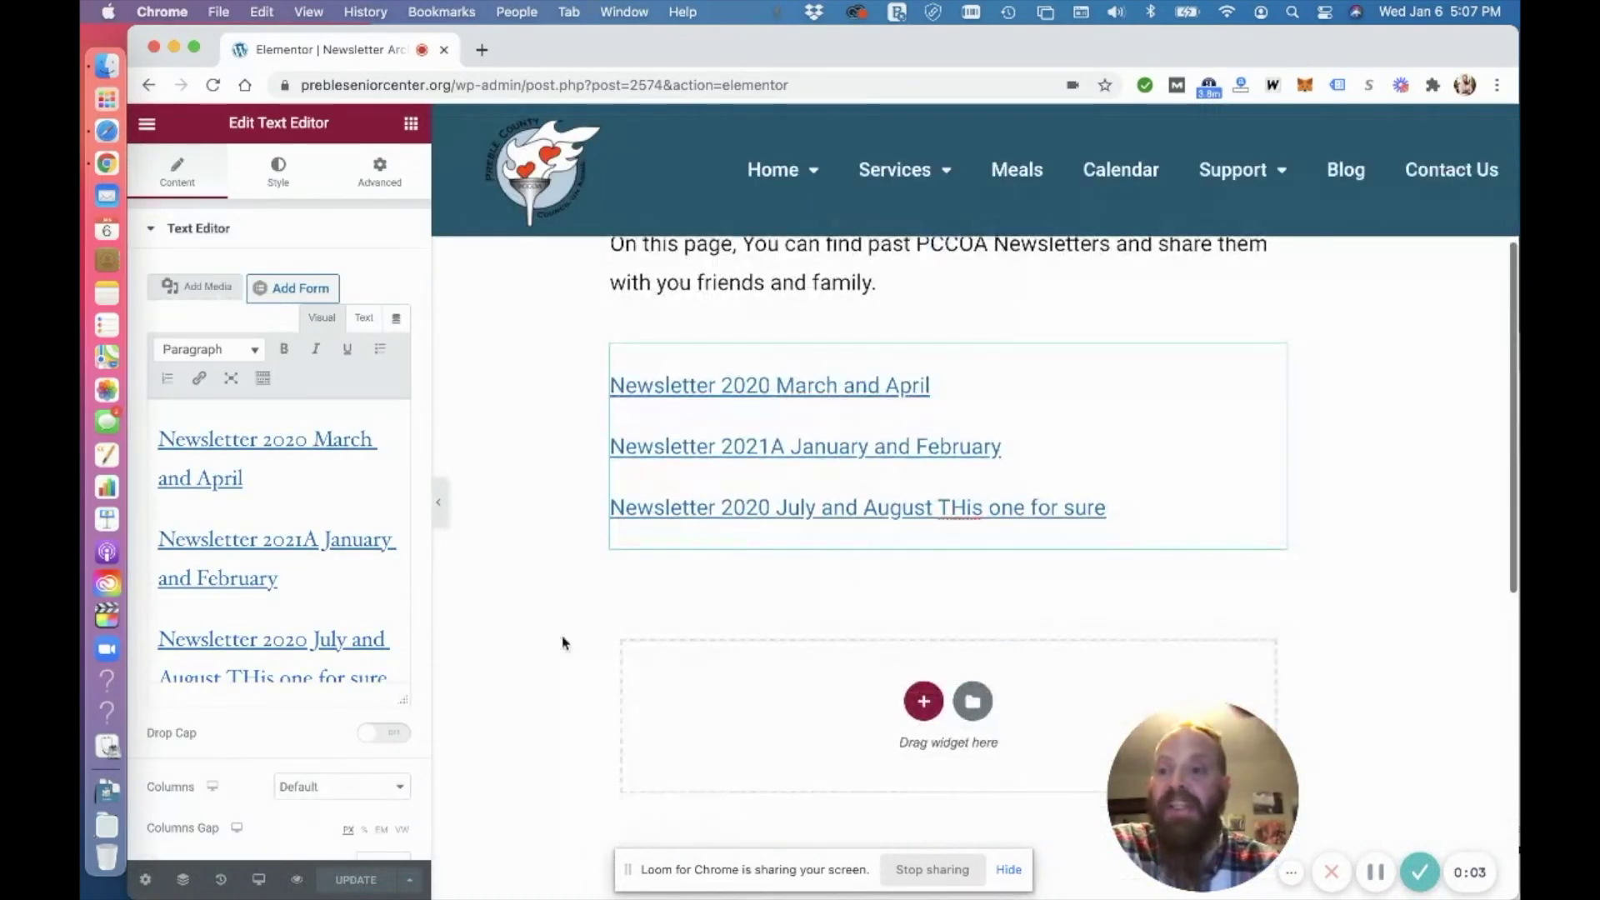
{"action": "scroll", "coordinate": [329, 572], "scroll_direction": "down", "scroll_amount": 1}
{"action": "left_click", "coordinate": [387, 660]}
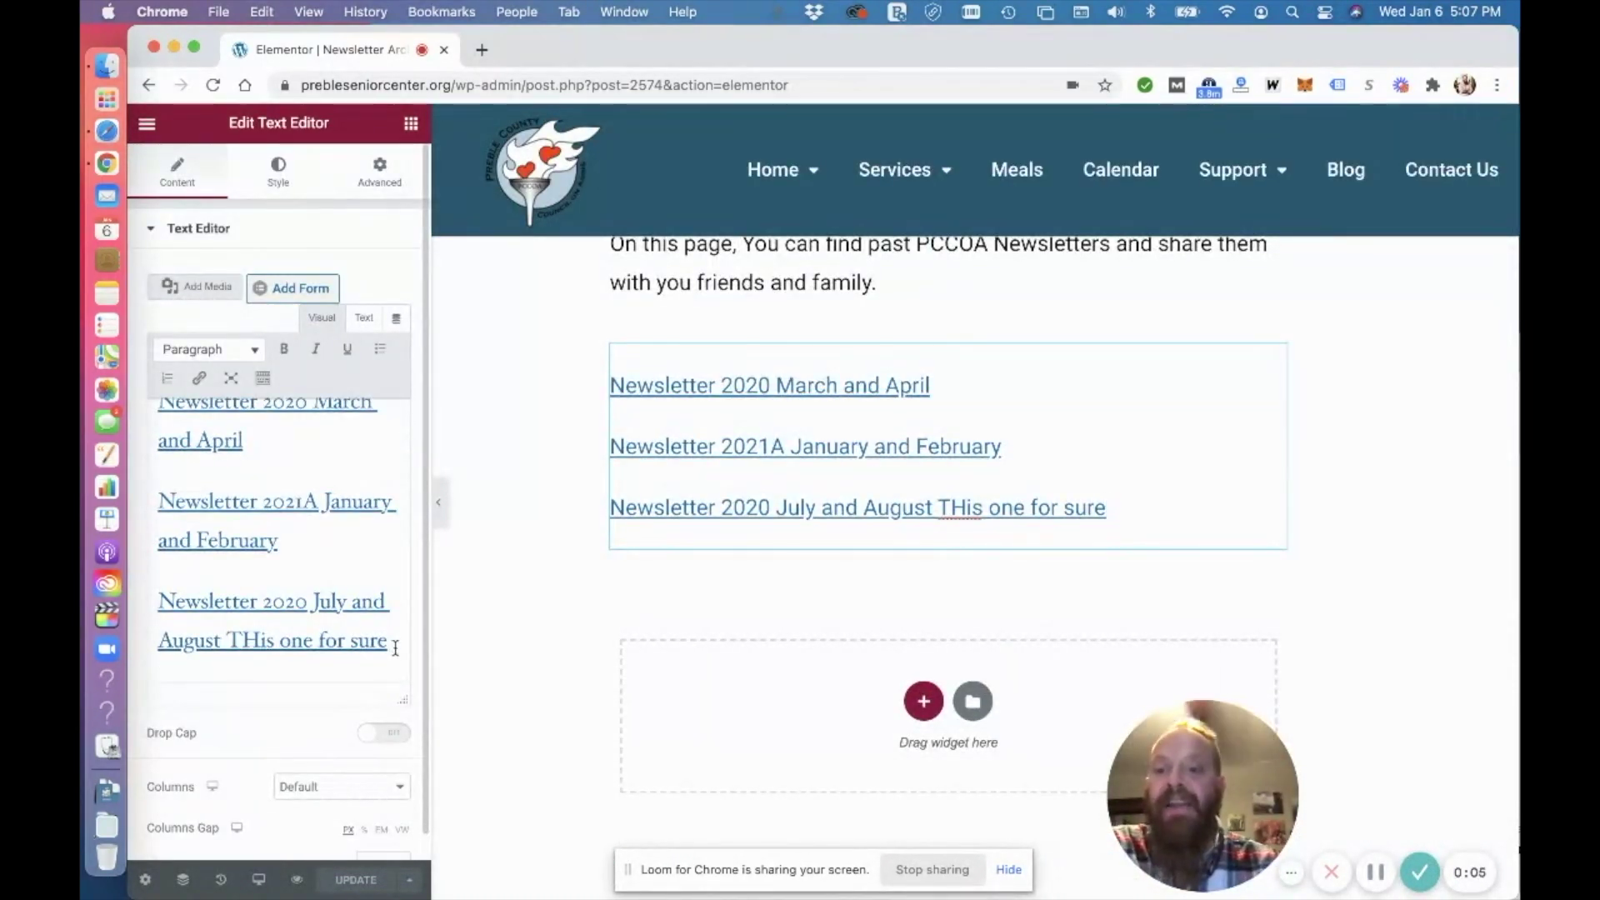
{"action": "key", "text": "Return"}
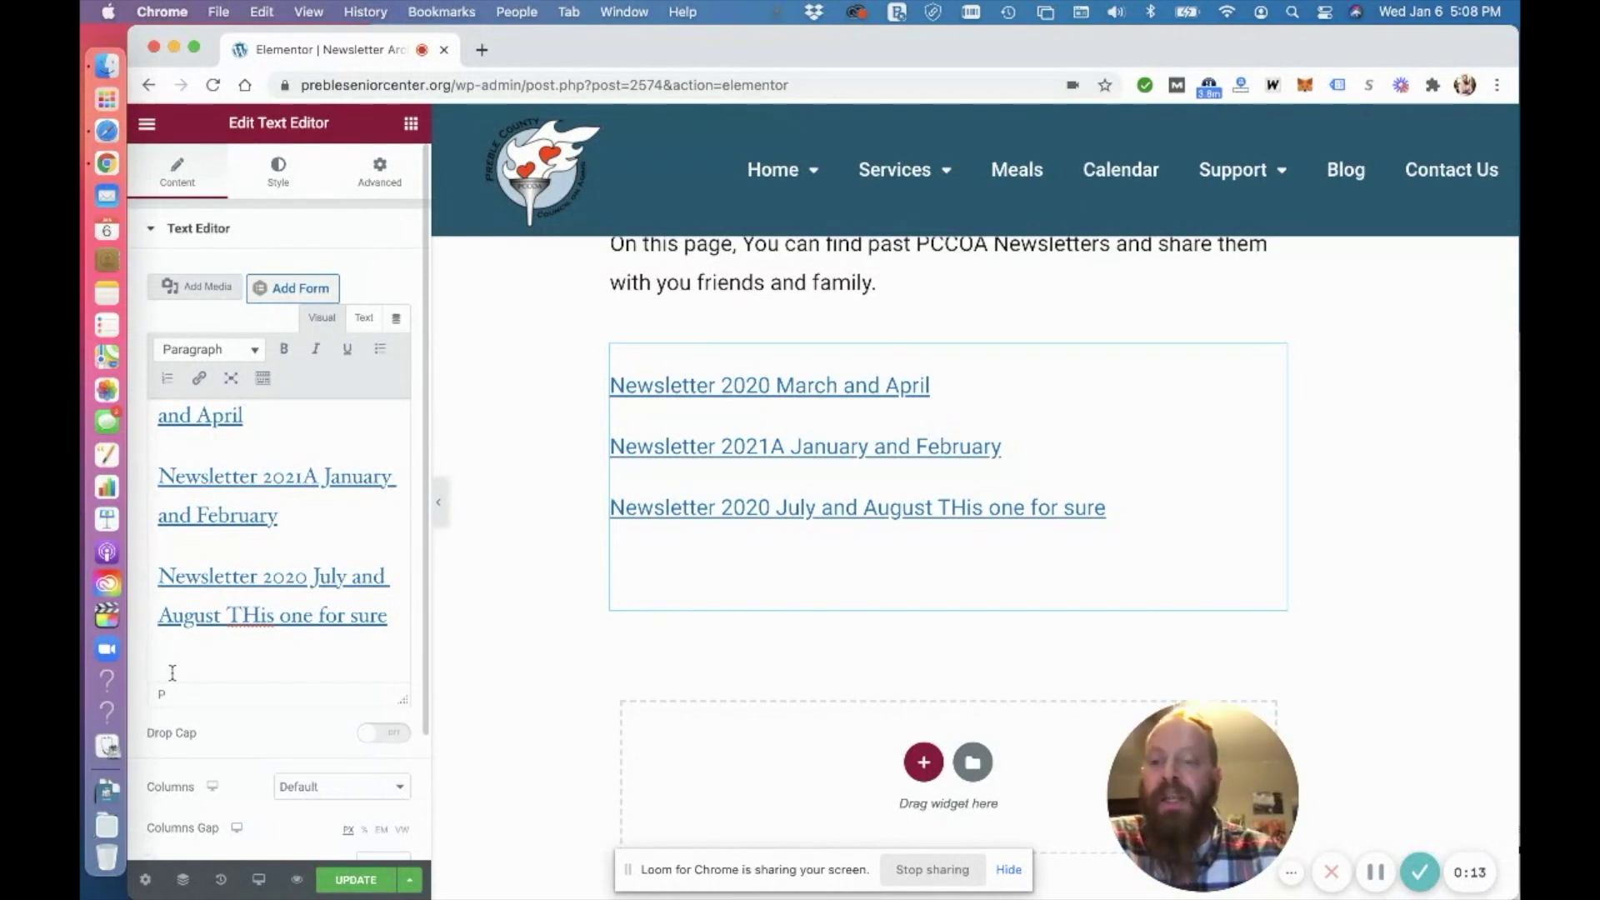
Bring up Add Media with Newsletters chosen as the upload folder.
{"action": "left_click", "coordinate": [198, 286]}
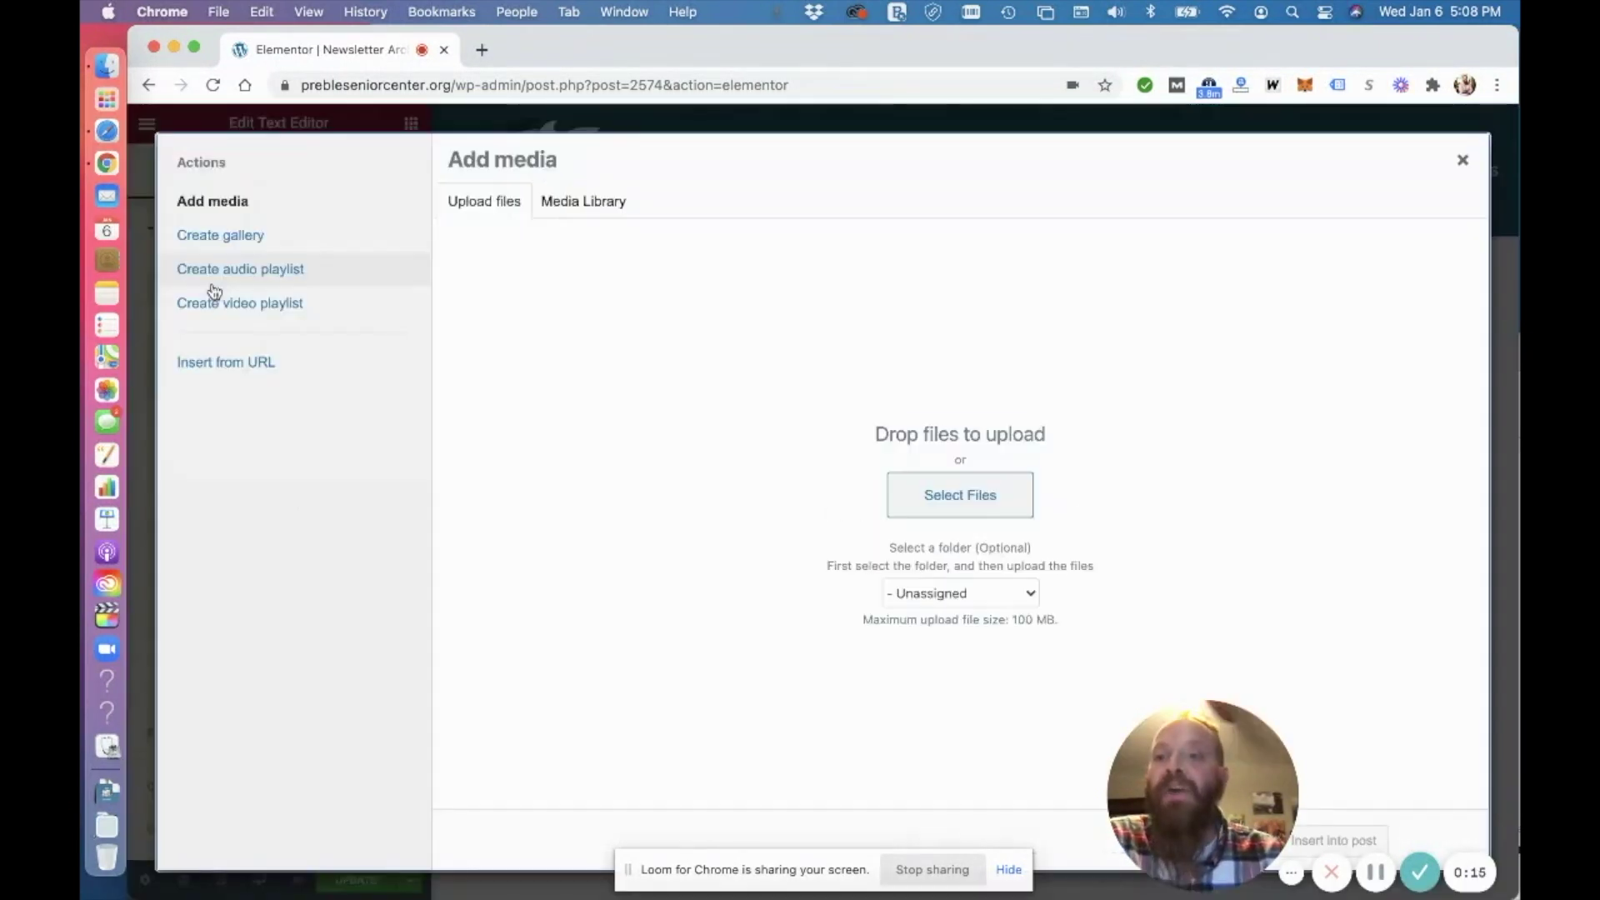
{"action": "left_click", "coordinate": [916, 593]}
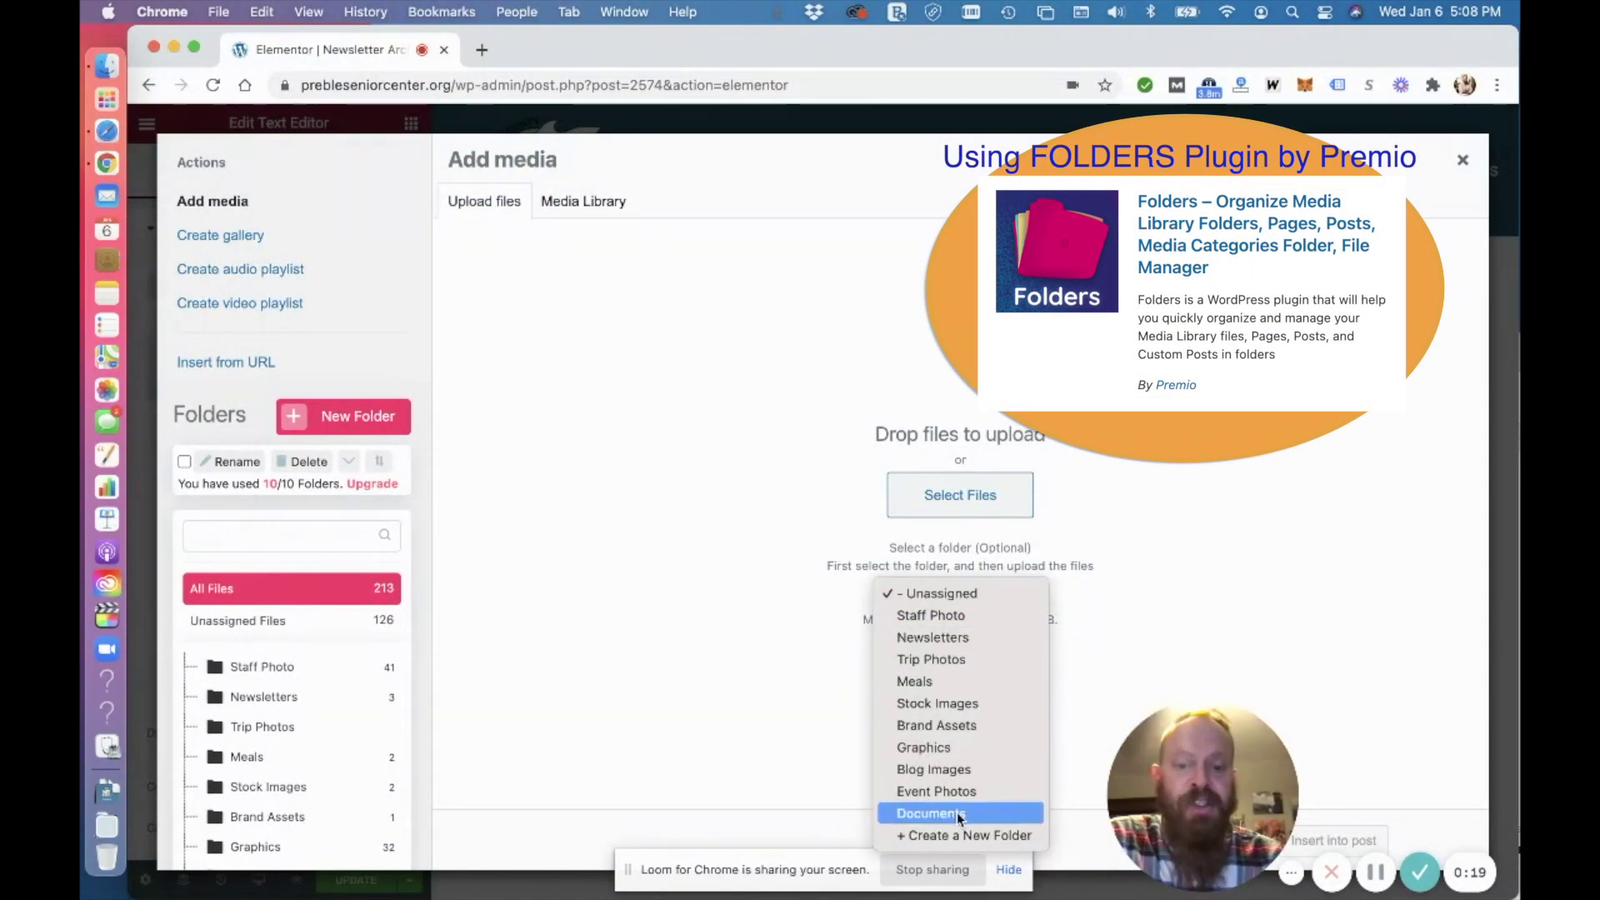
{"action": "left_click", "coordinate": [933, 637]}
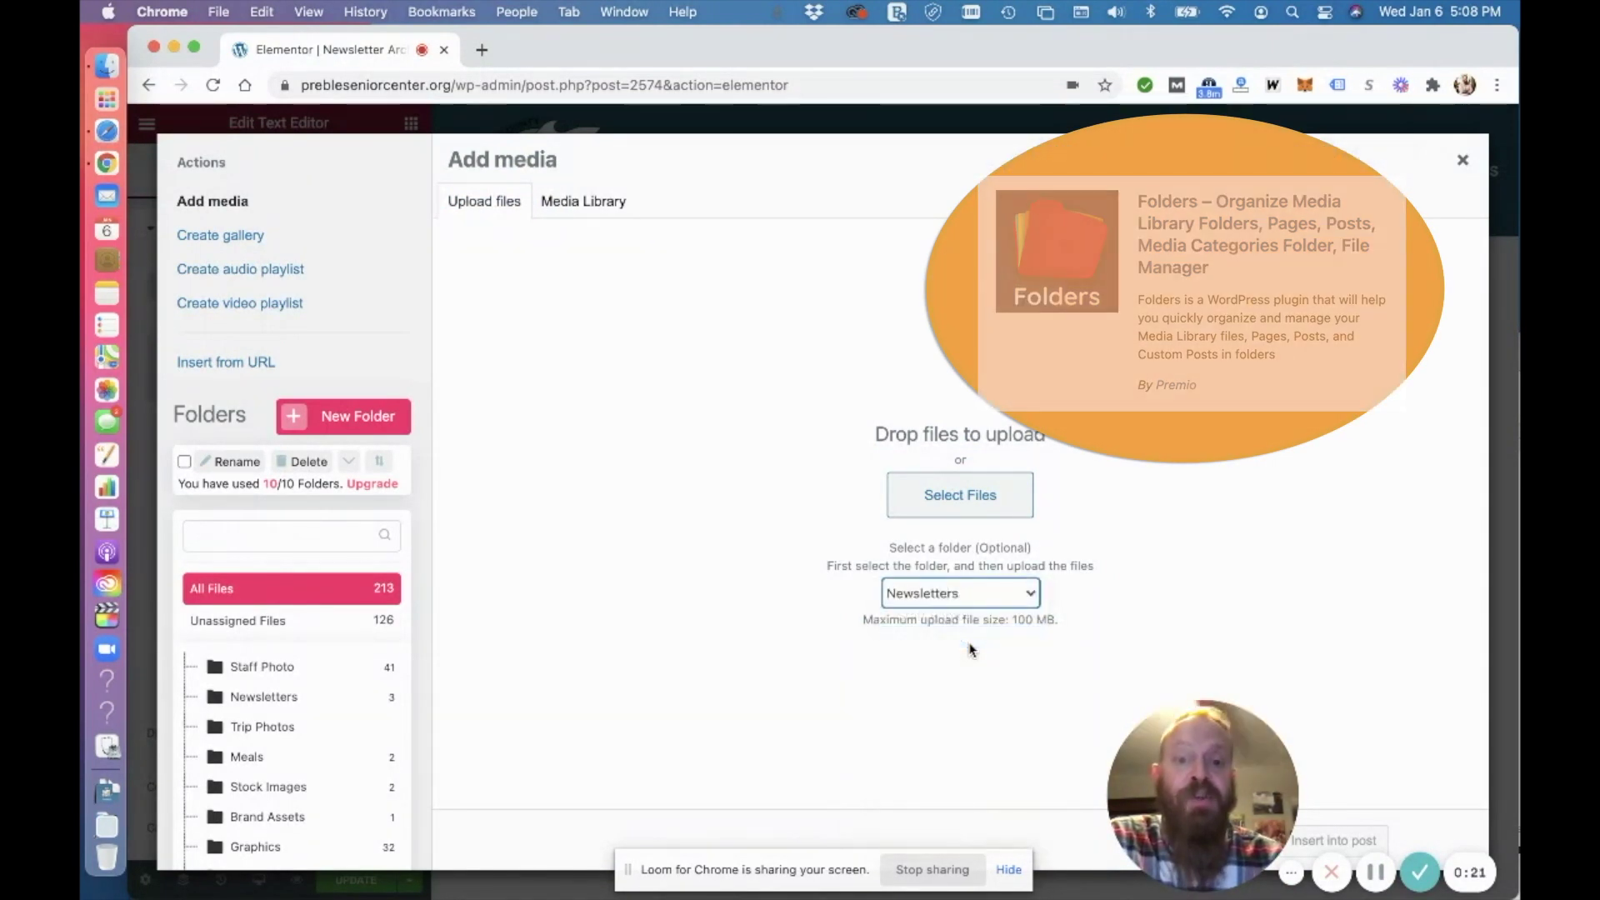
Drag Auto.pdf from Finder's Recents onto the Drop files to upload area.
{"action": "left_click", "coordinate": [106, 65]}
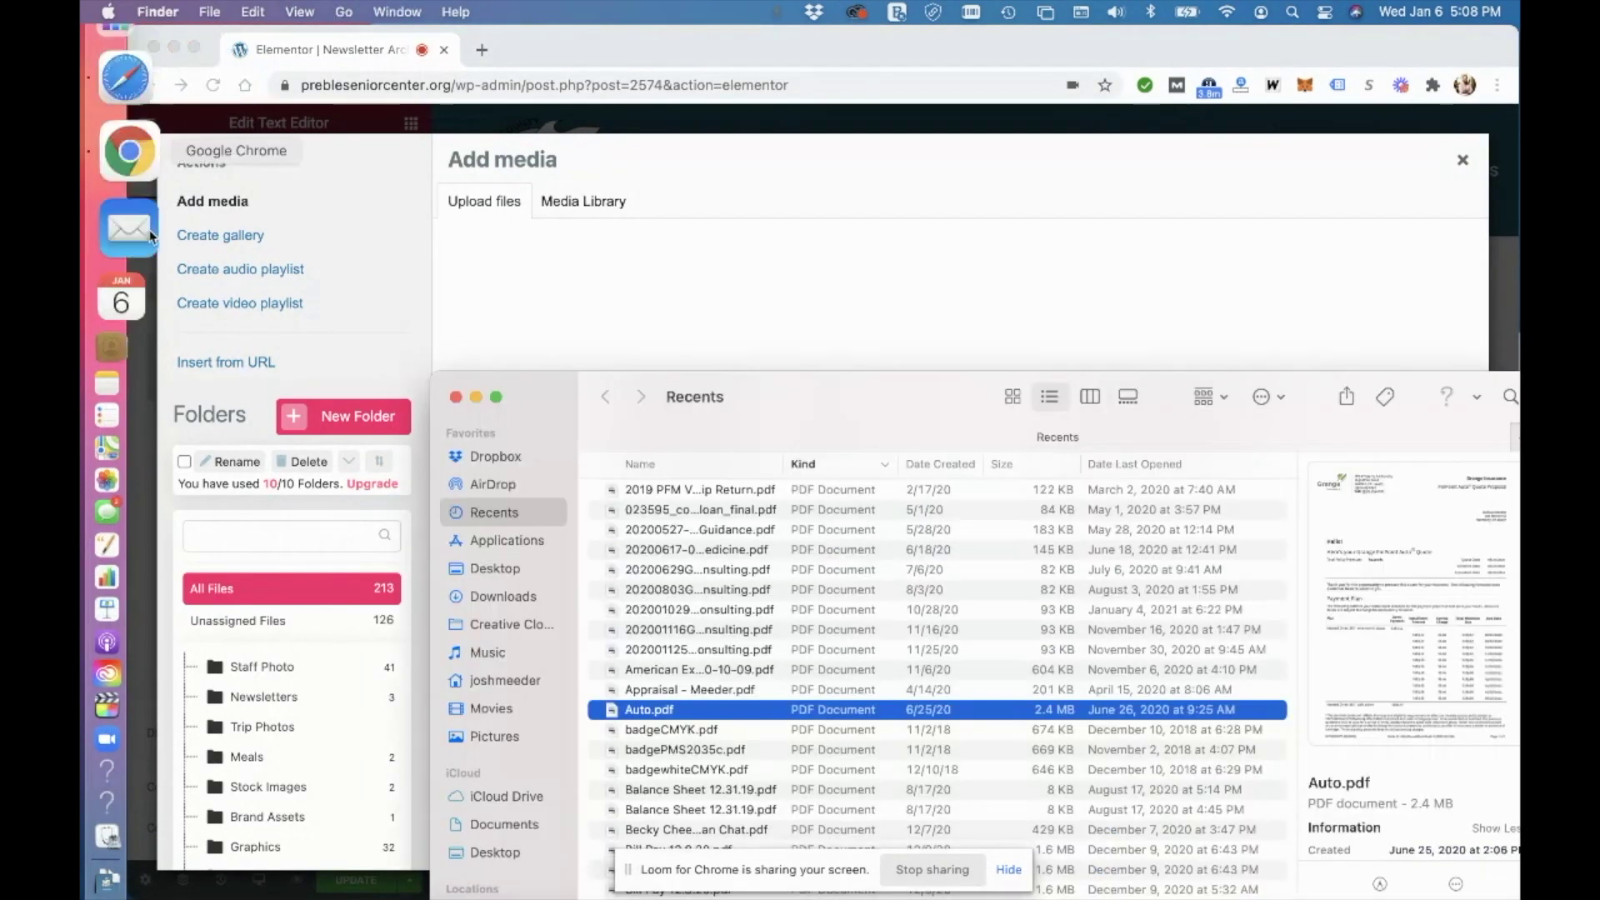
{"action": "left_click_drag", "start_coordinate": [704, 710], "coordinate": [744, 346]}
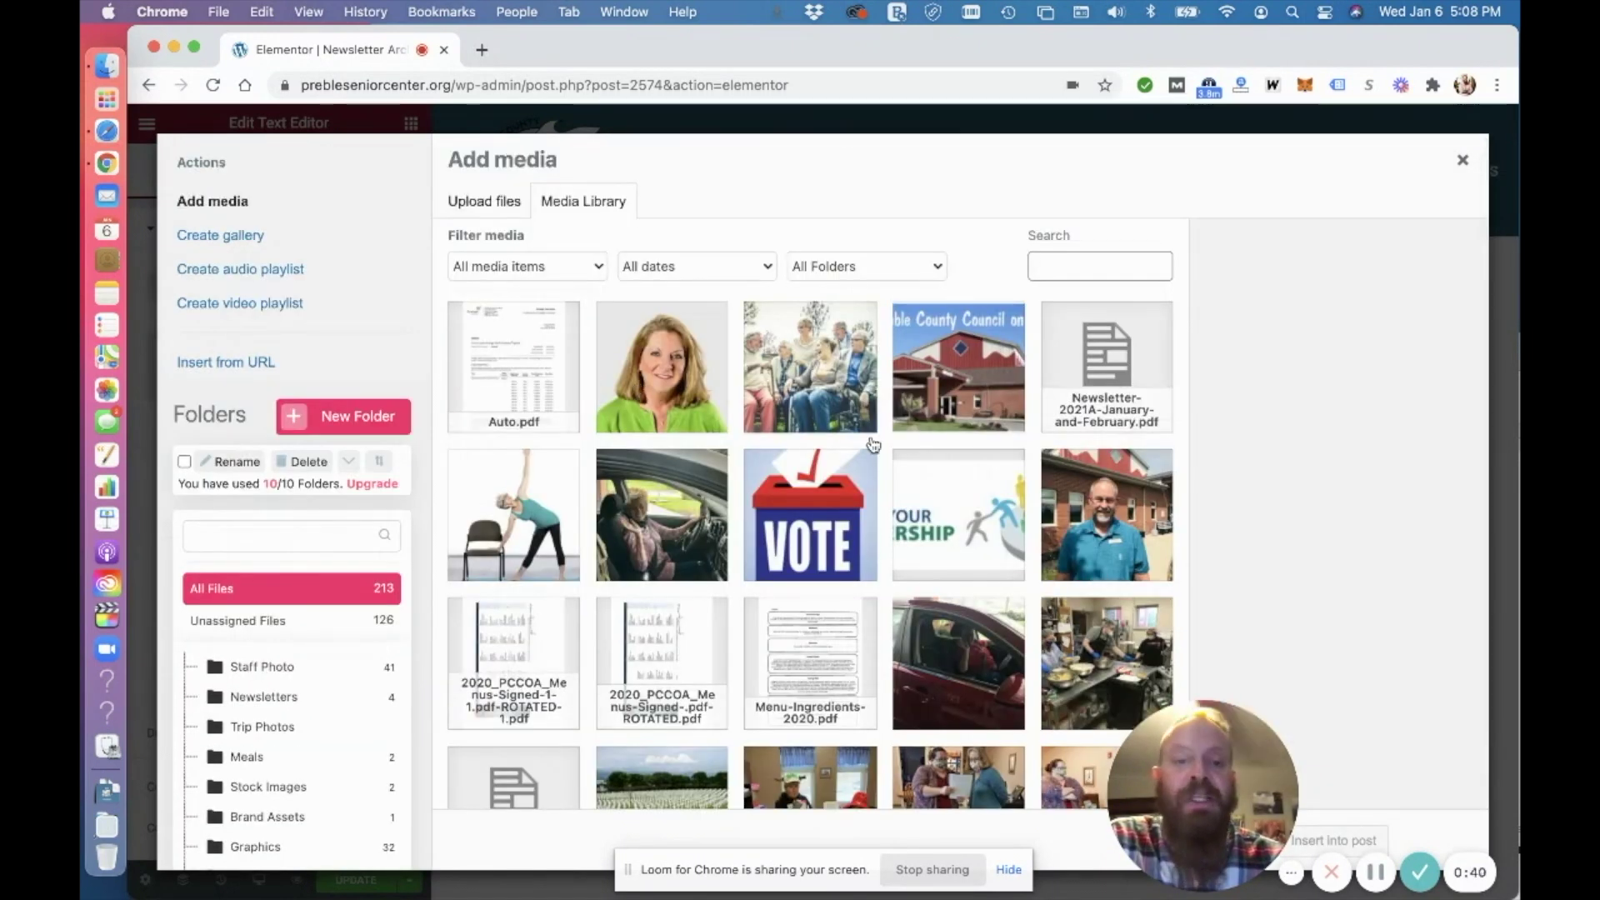
Insert the uploaded Auto.pdf as a link on the new line.
{"action": "scroll", "coordinate": [1332, 628], "scroll_direction": "down", "scroll_amount": 5}
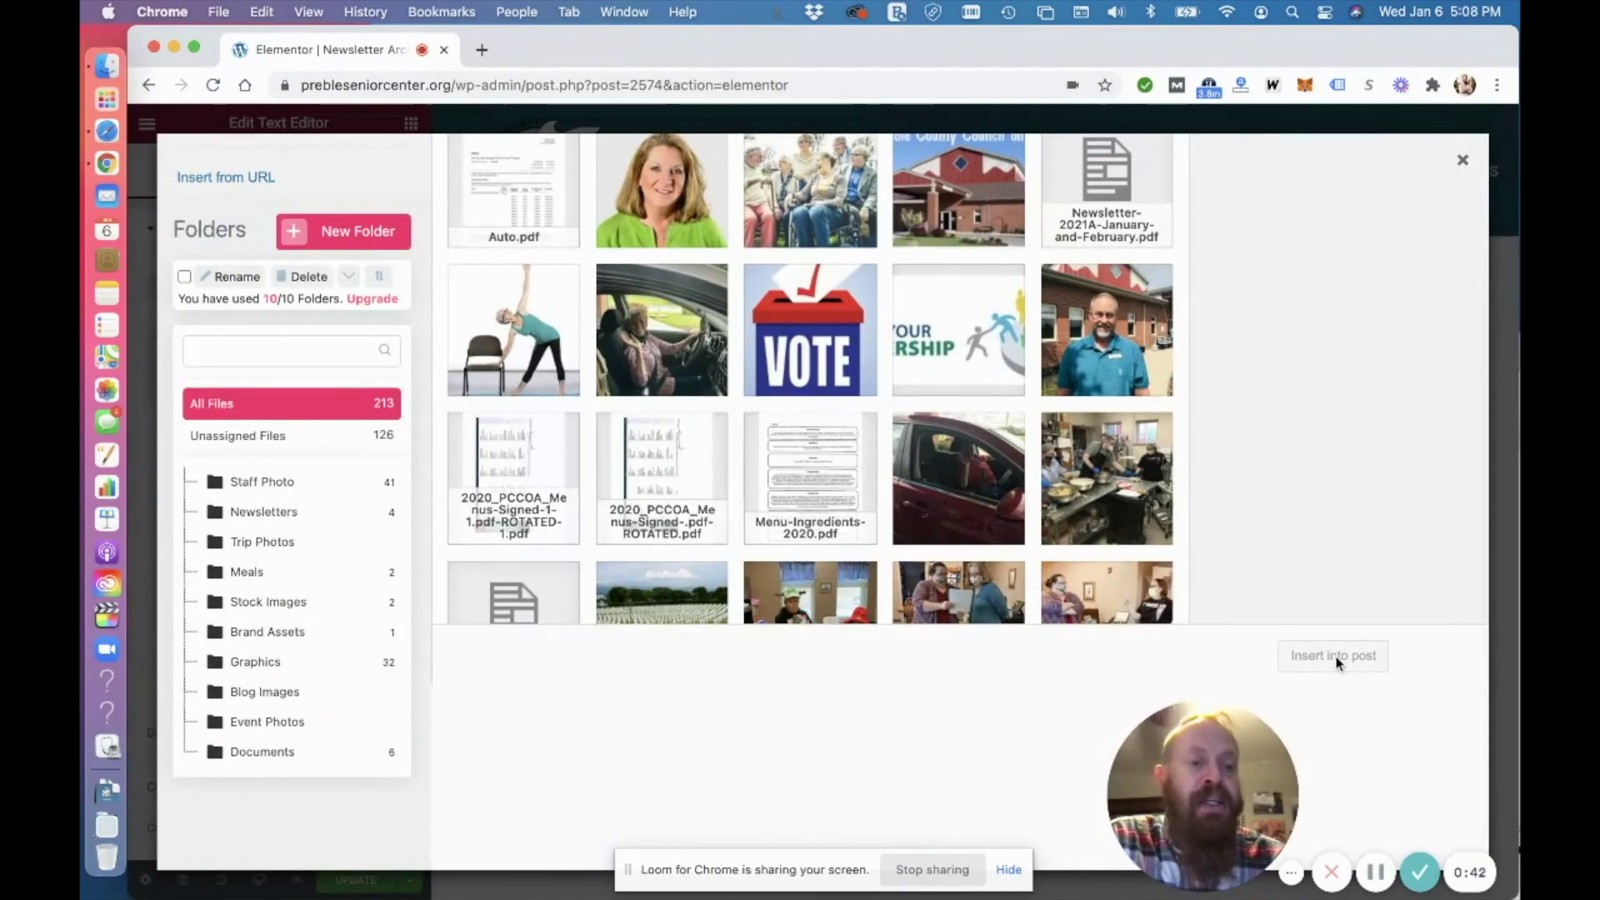
{"action": "scroll", "coordinate": [499, 265], "scroll_direction": "up", "scroll_amount": 3}
{"action": "left_click", "coordinate": [509, 334]}
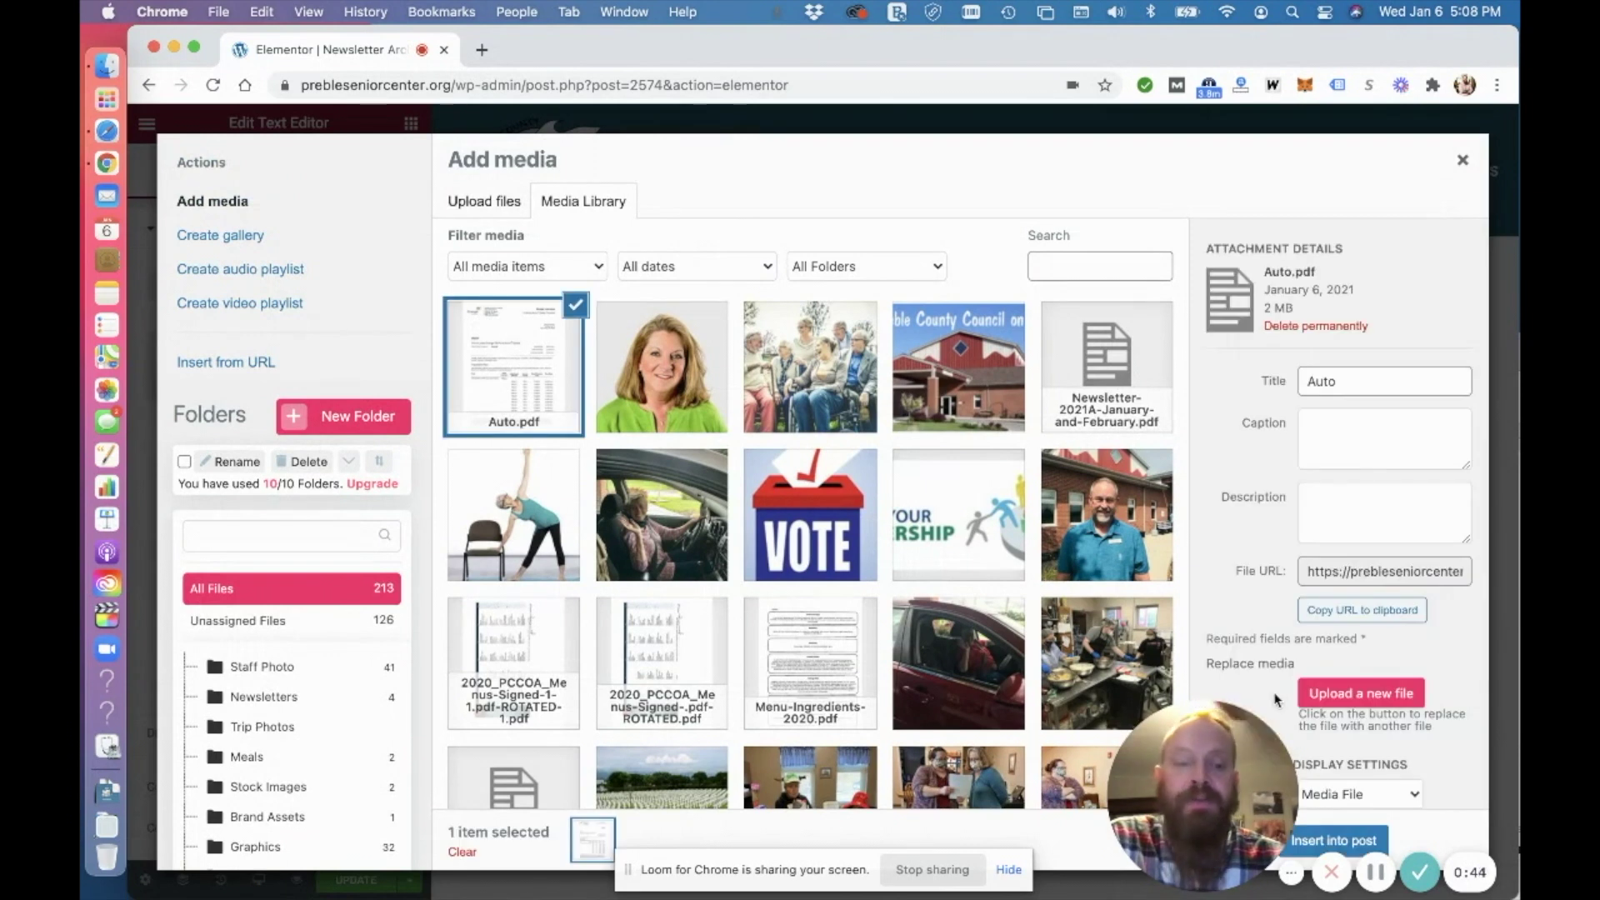
{"action": "left_click", "coordinate": [1345, 842]}
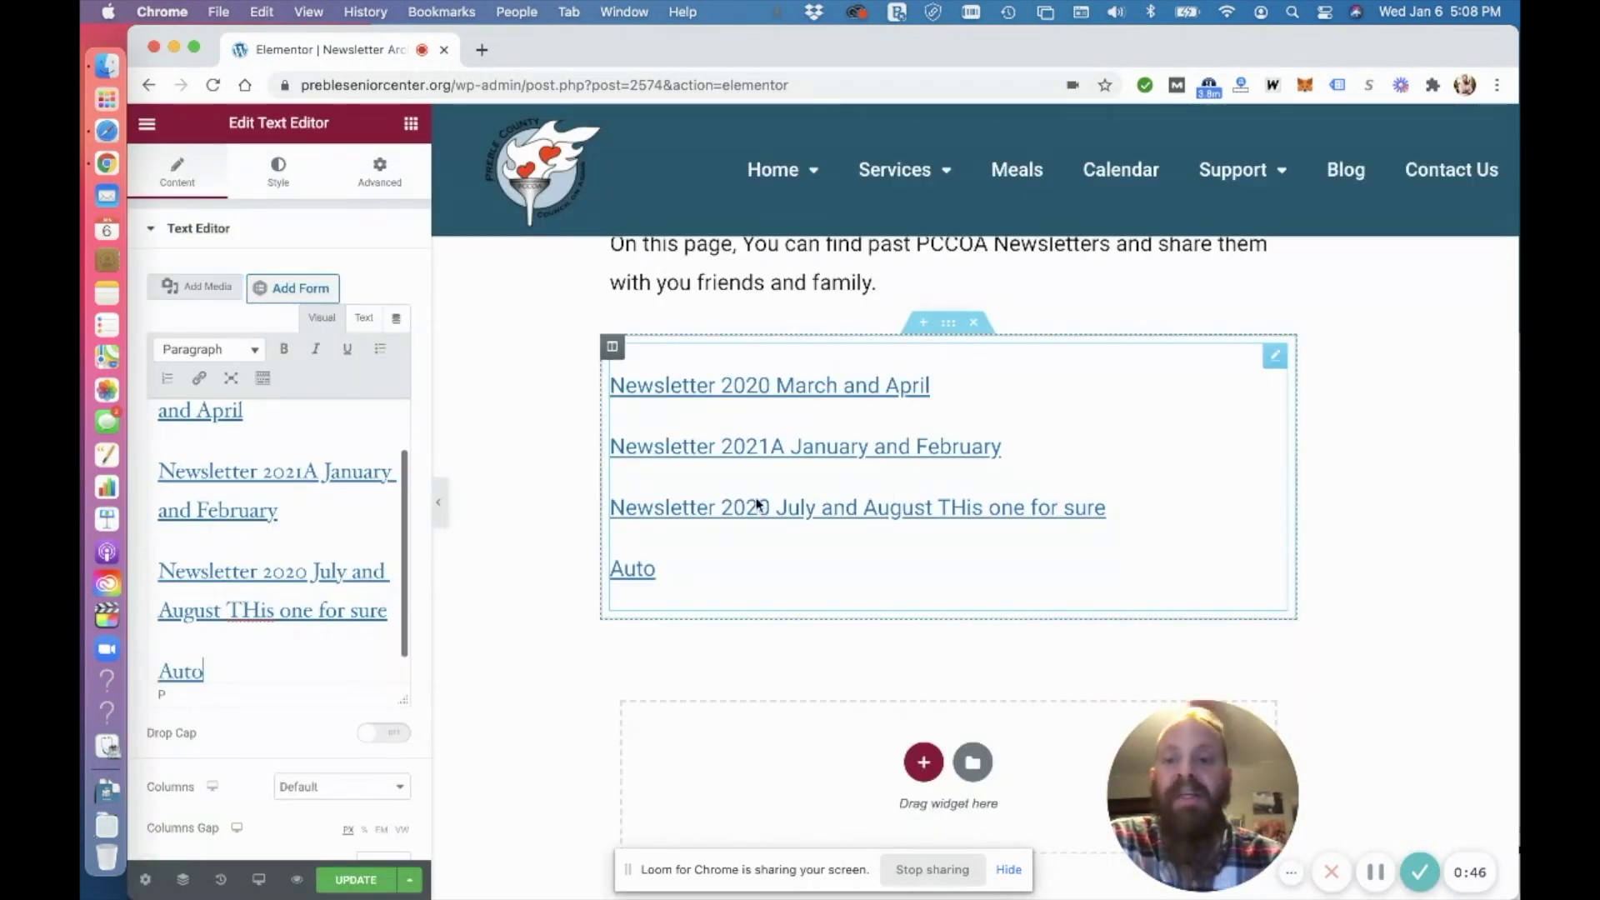
Set the Auto link to open in a new tab.
{"action": "left_click", "coordinate": [185, 672]}
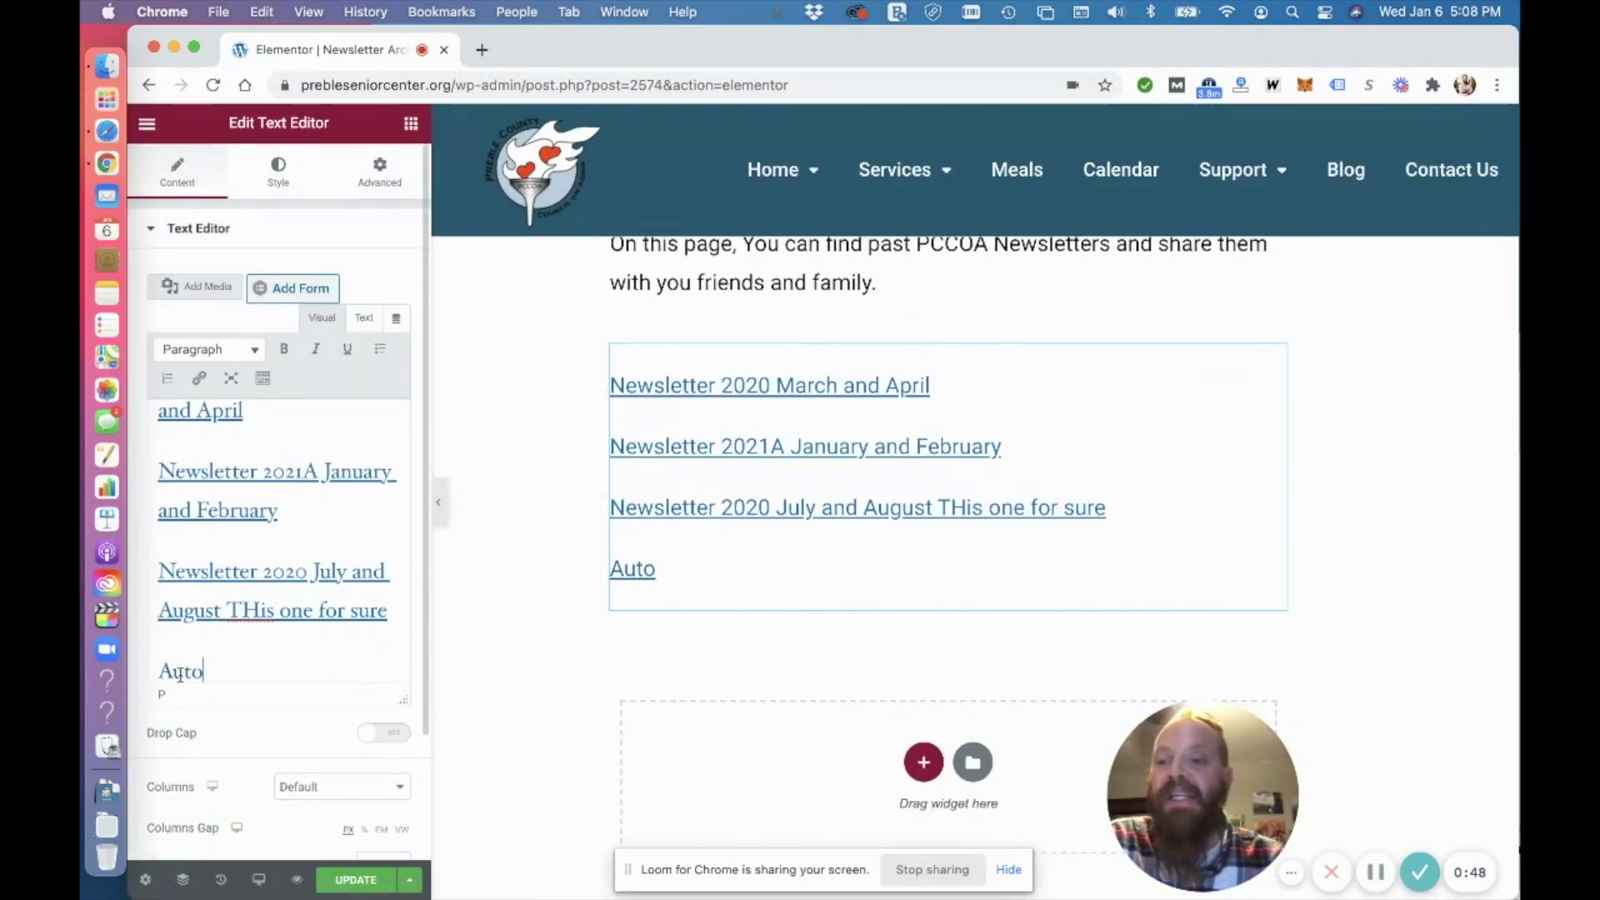
{"action": "left_click", "coordinate": [455, 628]}
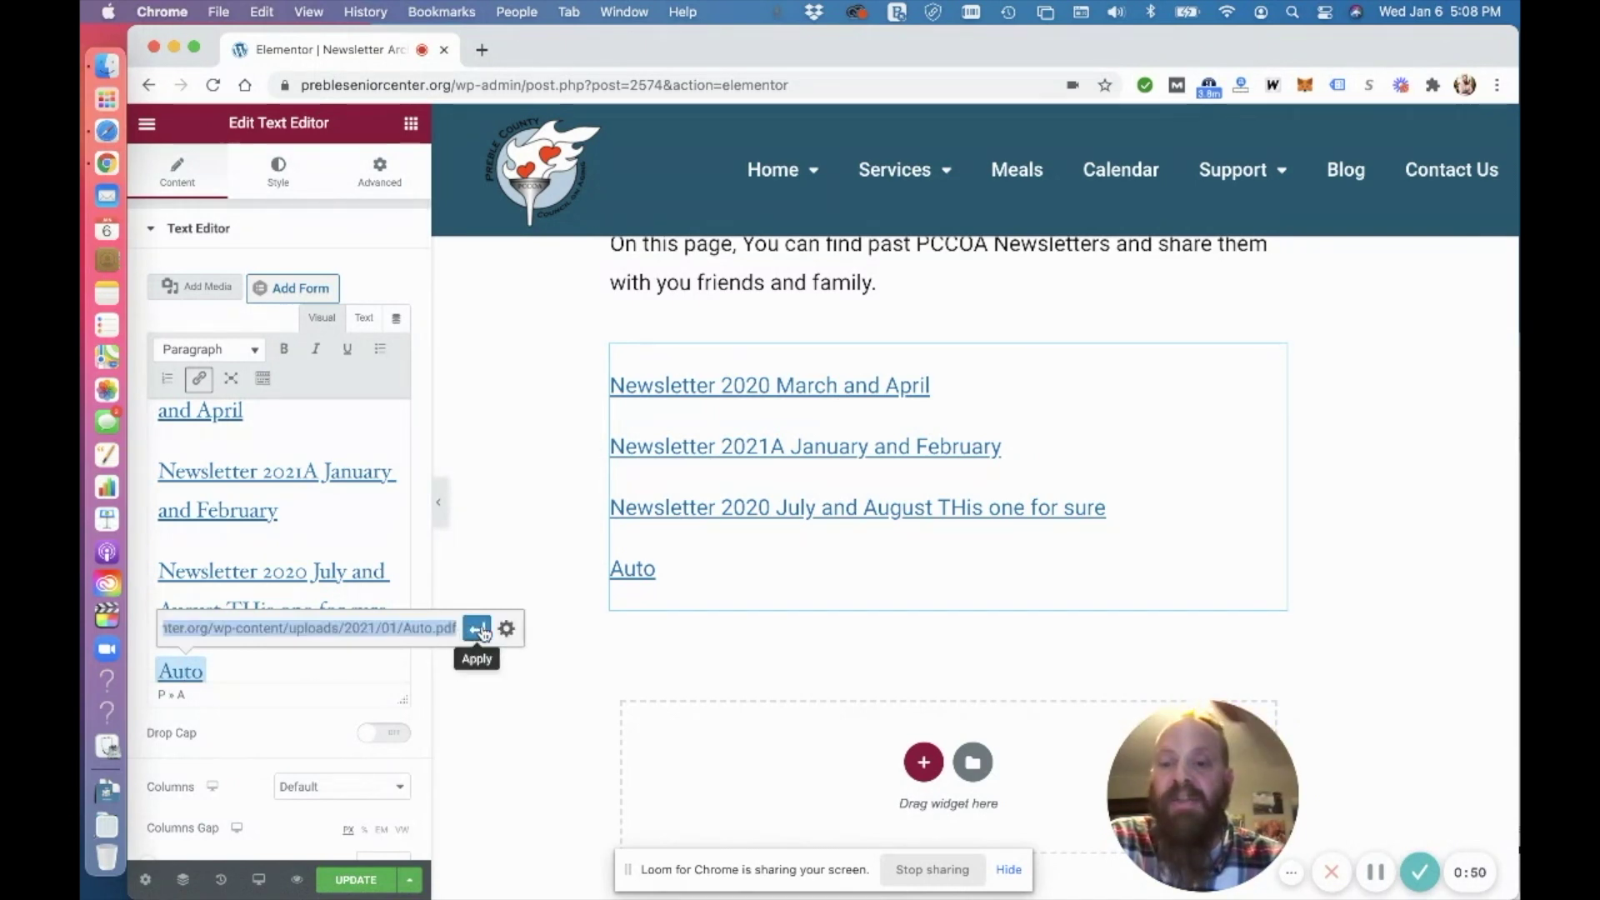
{"action": "left_click", "coordinate": [704, 390]}
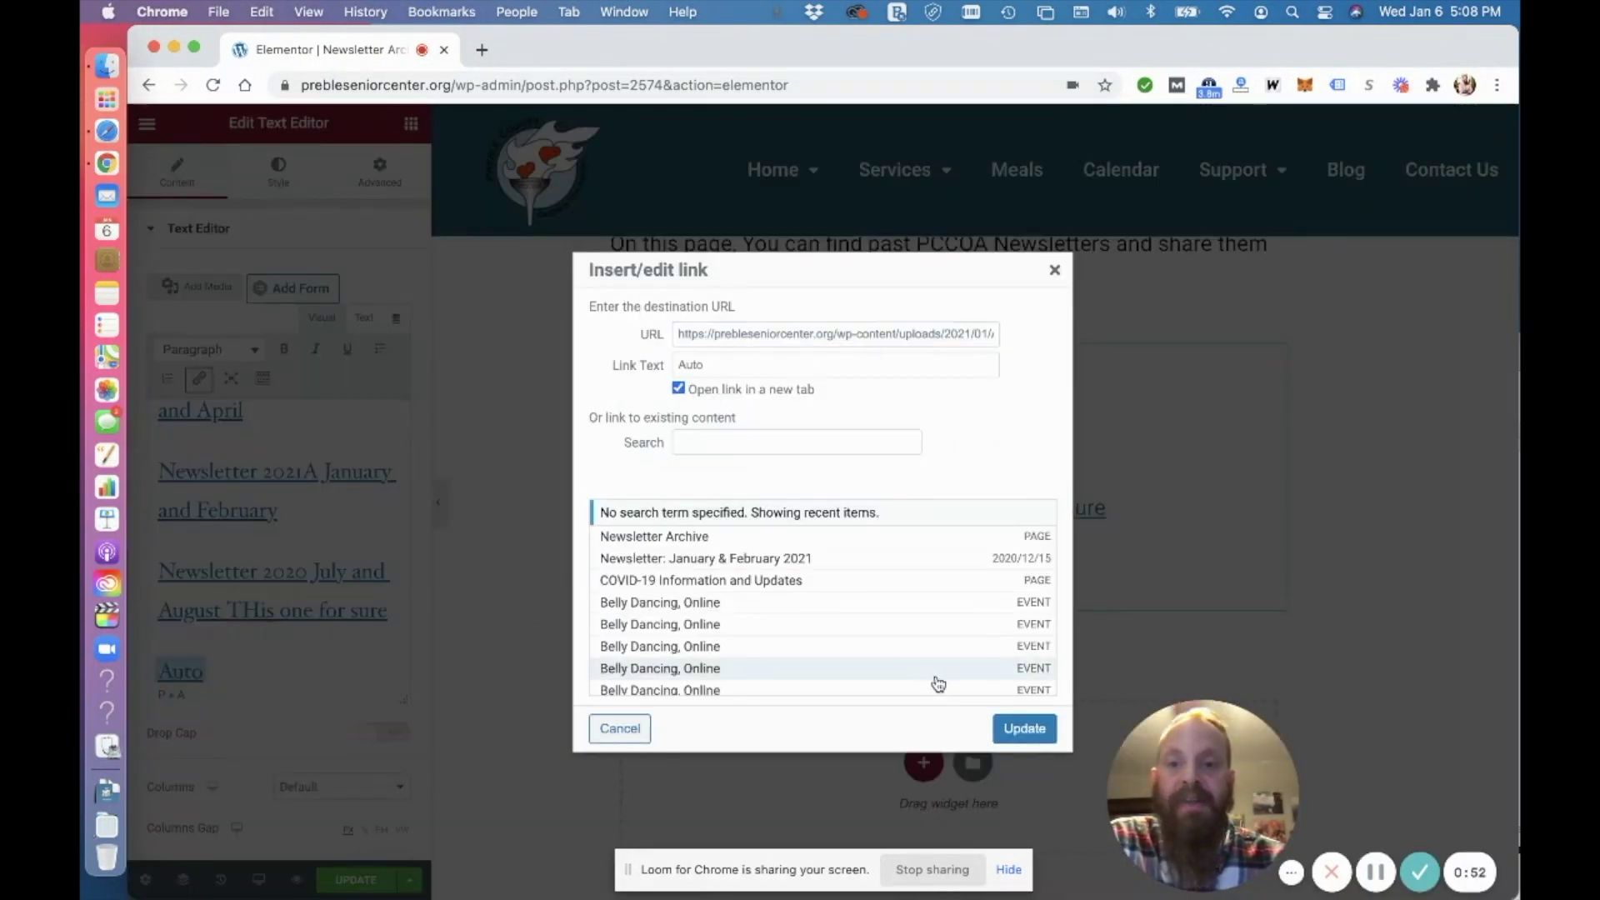
{"action": "left_click", "coordinate": [1024, 728]}
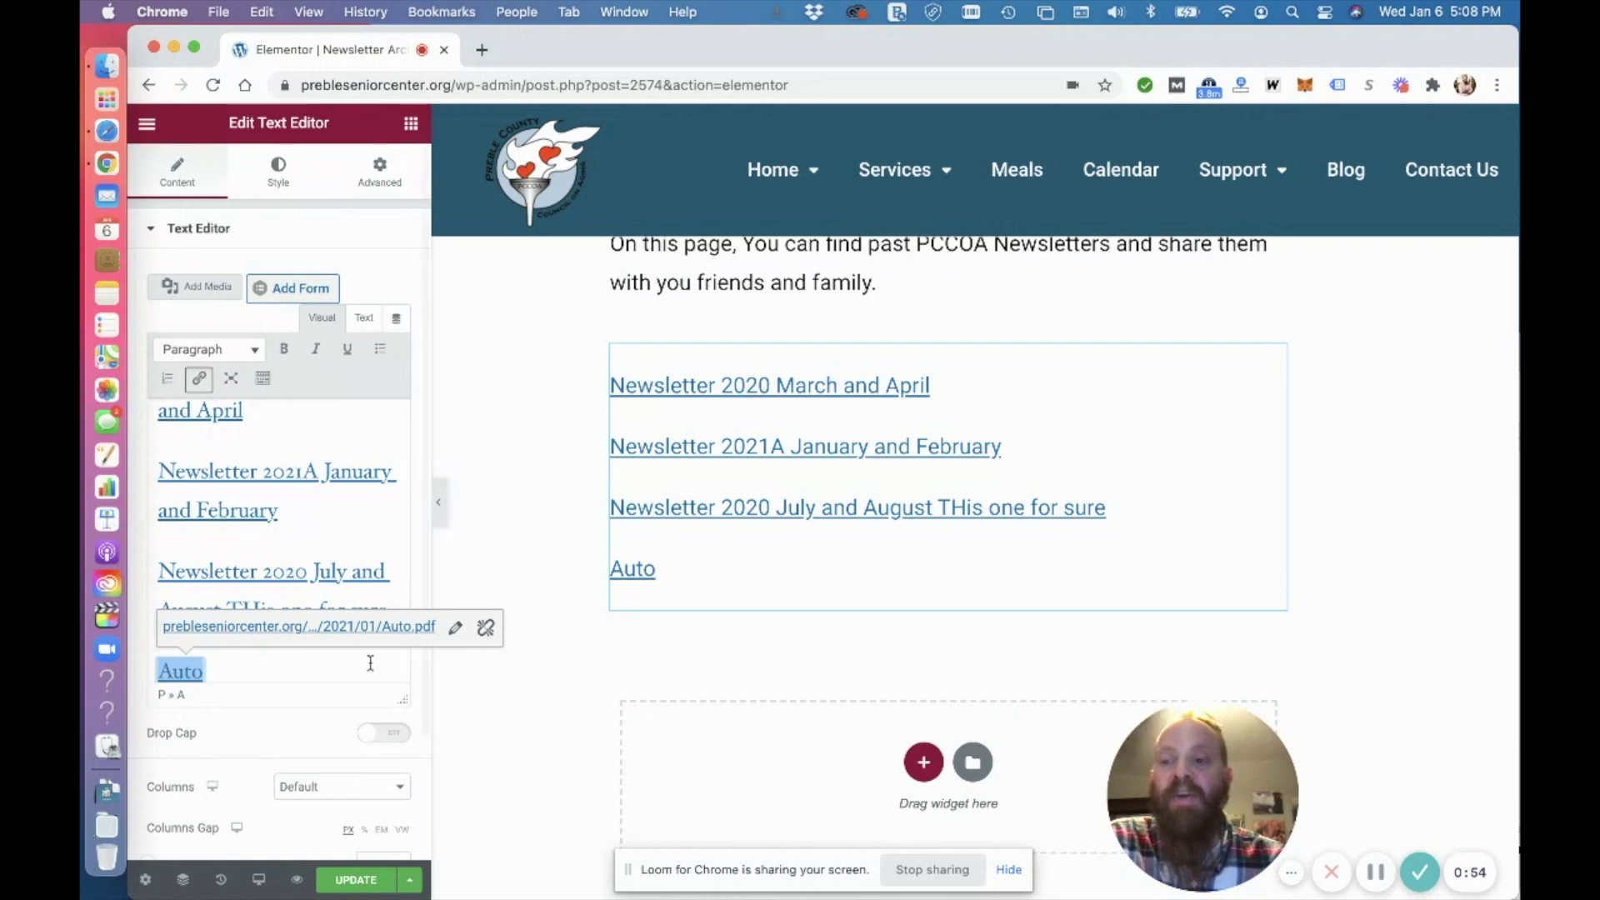